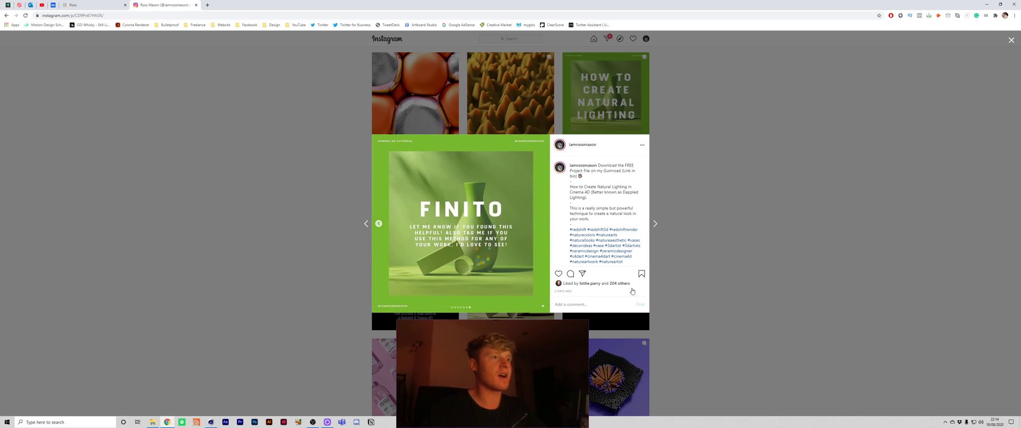
Close the tutorial post, scroll to the top of the Instagram profile, and switch to the Gumroad store tab
{"action": "left_click", "coordinate": [721, 314]}
{"action": "scroll", "coordinate": [747, 292], "scroll_direction": "up", "scroll_amount": 2}
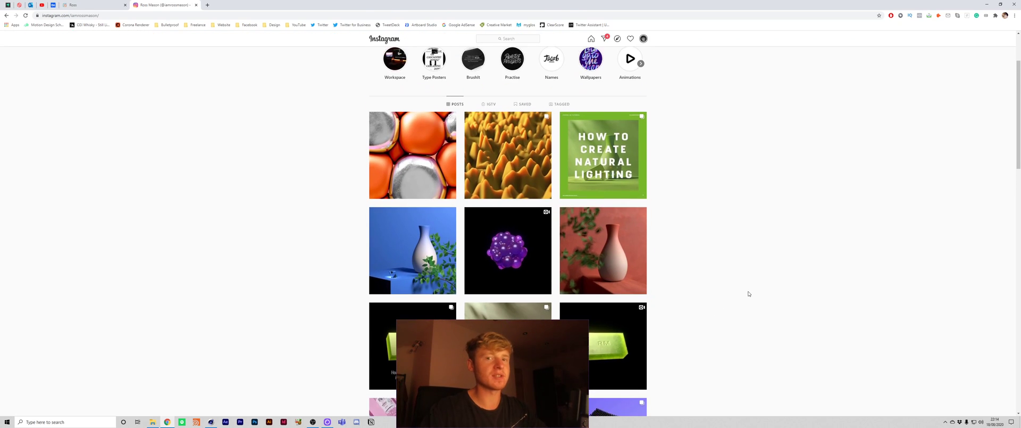
{"action": "scroll", "coordinate": [748, 293], "scroll_direction": "up", "scroll_amount": 2}
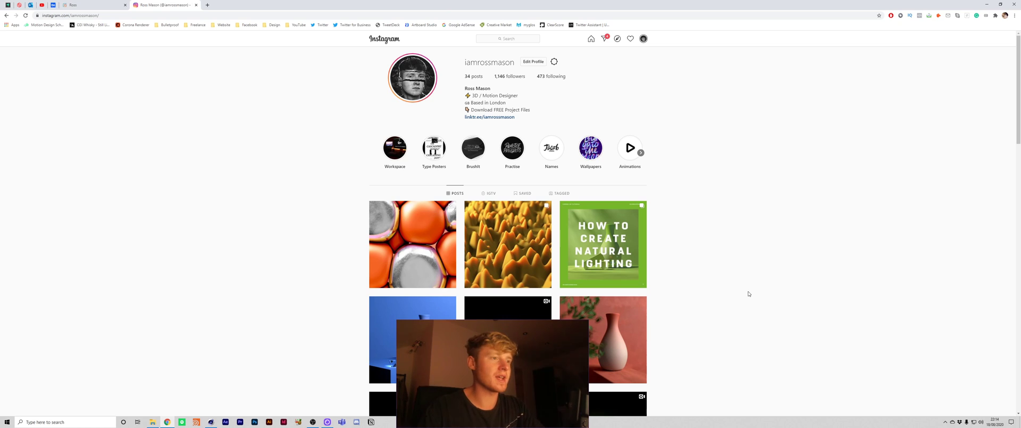
{"action": "left_click", "coordinate": [90, 5]}
Open the 'Vase 001 - Redshift / Cinema 4D' product card in the Gumroad store
{"action": "left_click", "coordinate": [468, 243]}
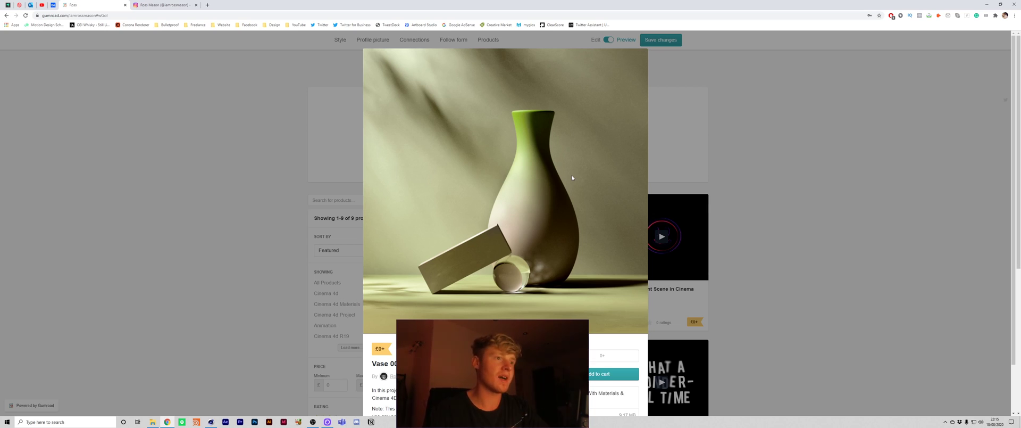
Close the Vase 001 page and open Instagram's Softbody Experiments post
{"action": "left_click", "coordinate": [759, 249]}
{"action": "left_click", "coordinate": [185, 5]}
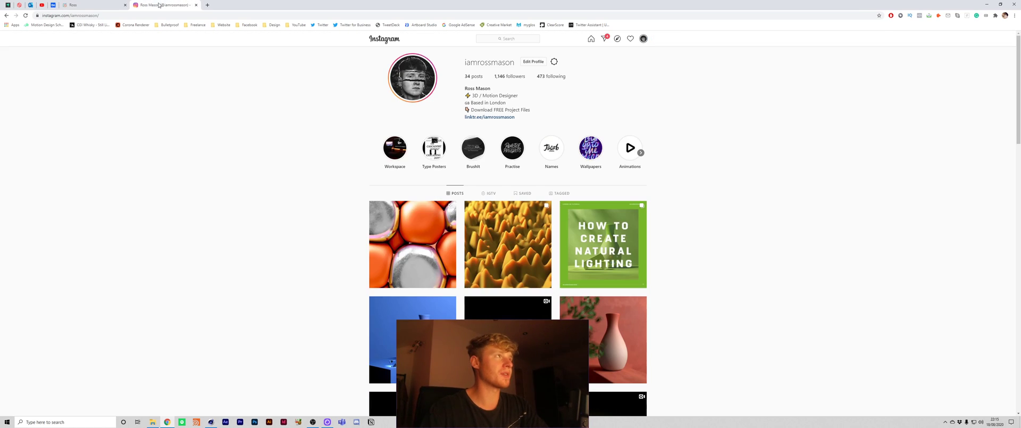
{"action": "left_click", "coordinate": [421, 243]}
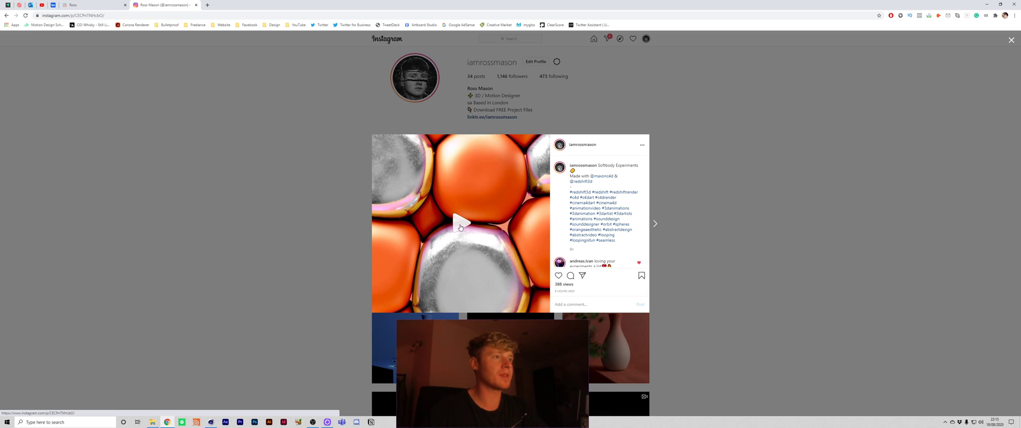
Pause the background music, play the Softbody video, then minimise Chrome
{"action": "key", "text": "XF86AudioPlay"}
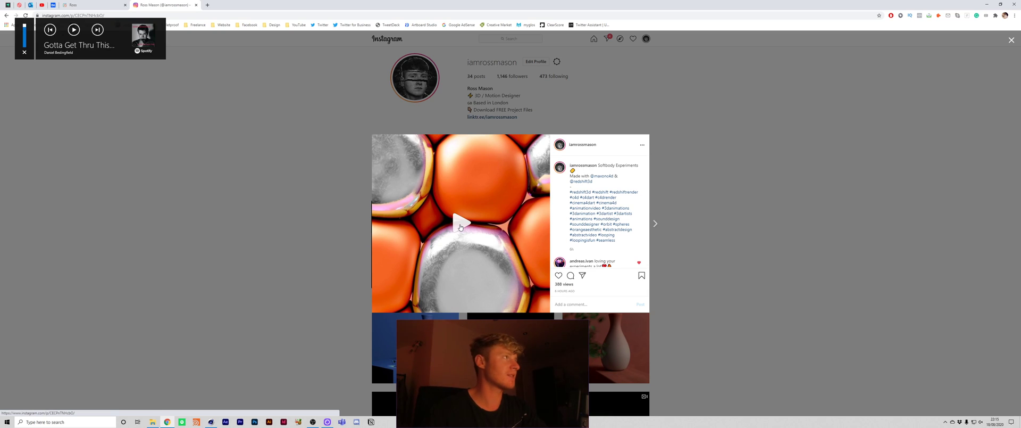
{"action": "left_click", "coordinate": [460, 227]}
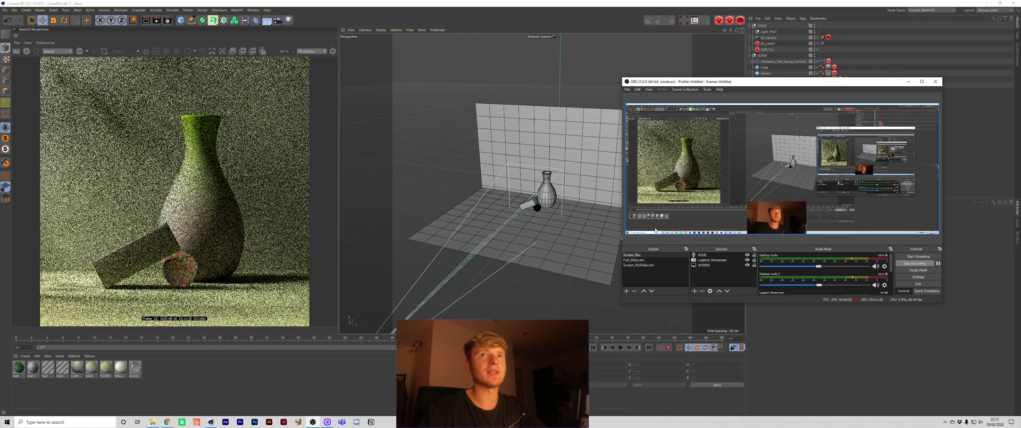
{"action": "left_click", "coordinate": [986, 5]}
Restart the Redshift interactive render and render it through the RS Camera
{"action": "left_click", "coordinate": [617, 244]}
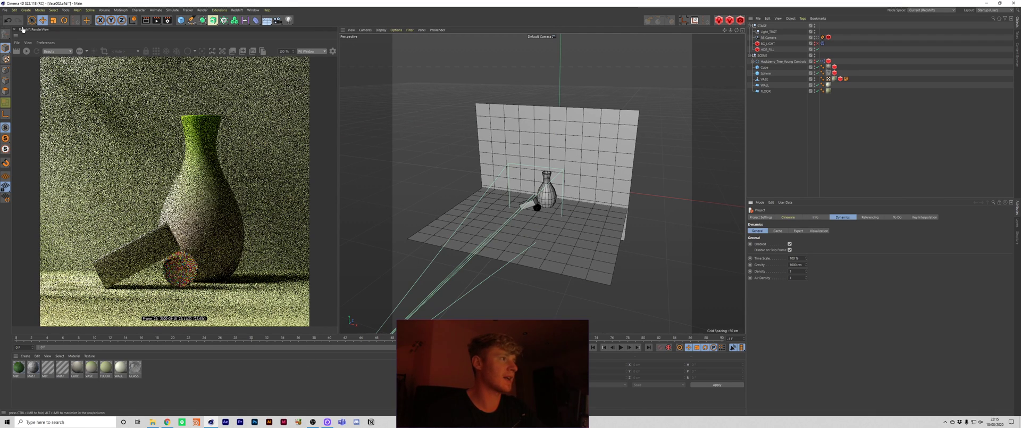
{"action": "left_click", "coordinate": [26, 50]}
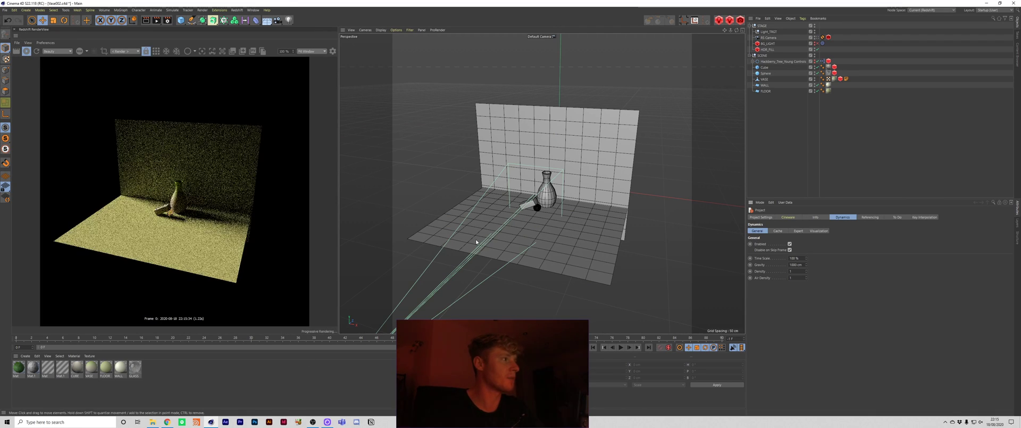
{"action": "left_click", "coordinate": [125, 51]}
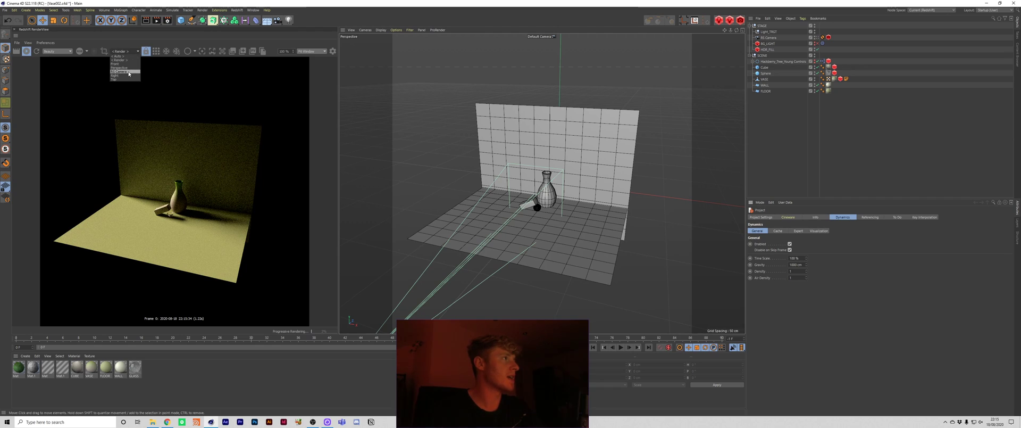
{"action": "left_click", "coordinate": [125, 69]}
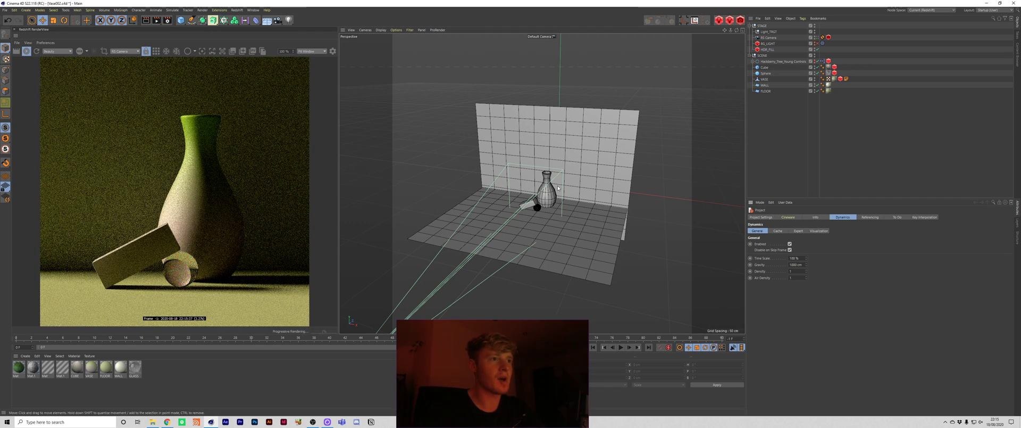
Select the vase, floor plane and wall plane in turn, then deselect
{"action": "left_click", "coordinate": [546, 201]}
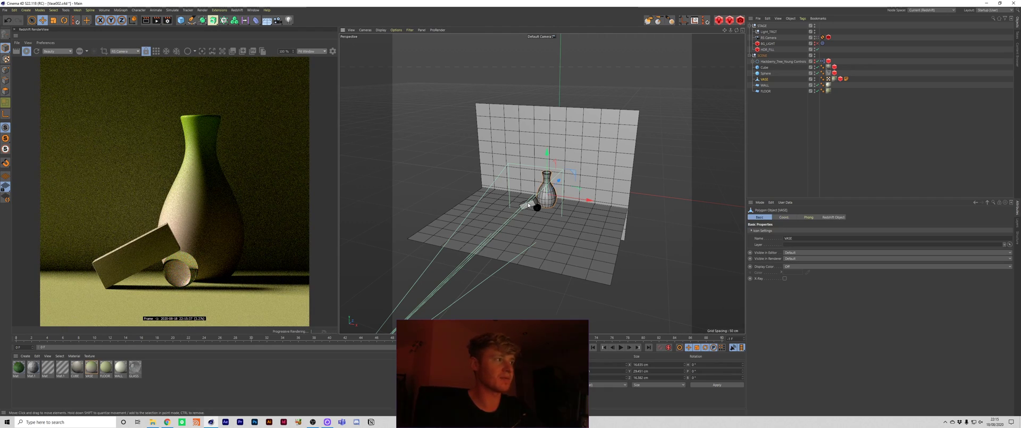
{"action": "left_click", "coordinate": [550, 237]}
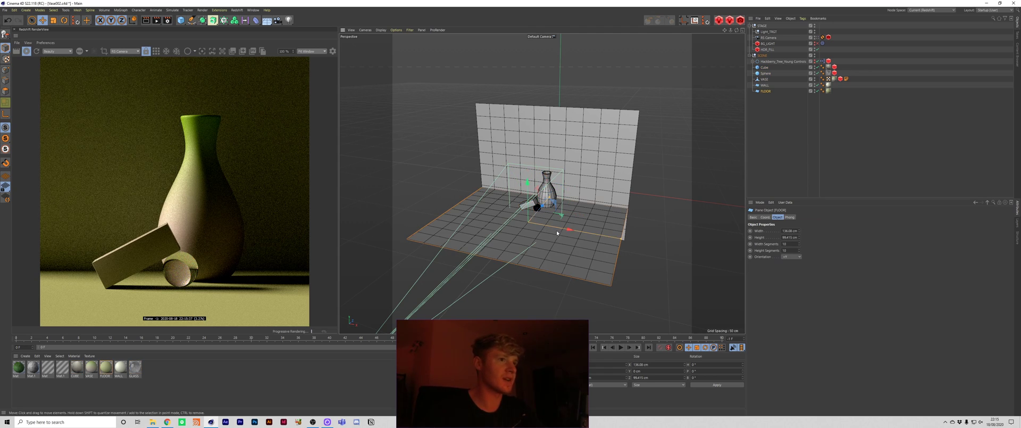
{"action": "left_click", "coordinate": [598, 161]}
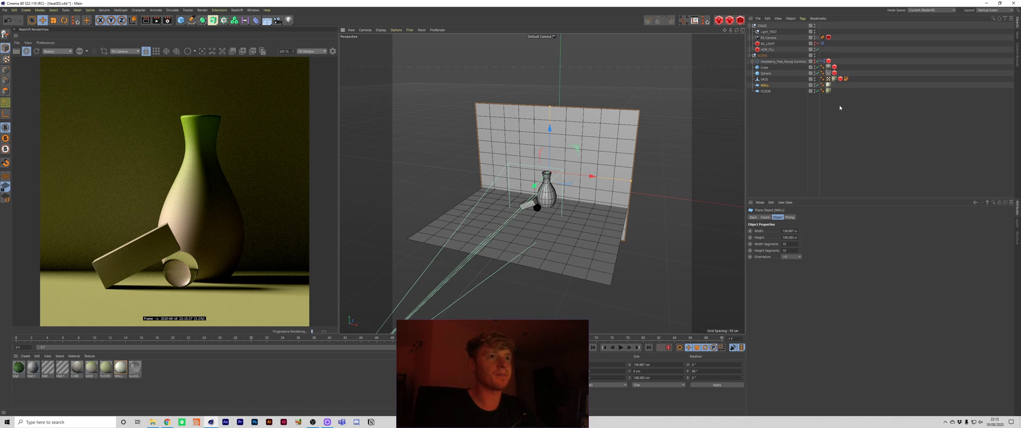
{"action": "left_click", "coordinate": [788, 123]}
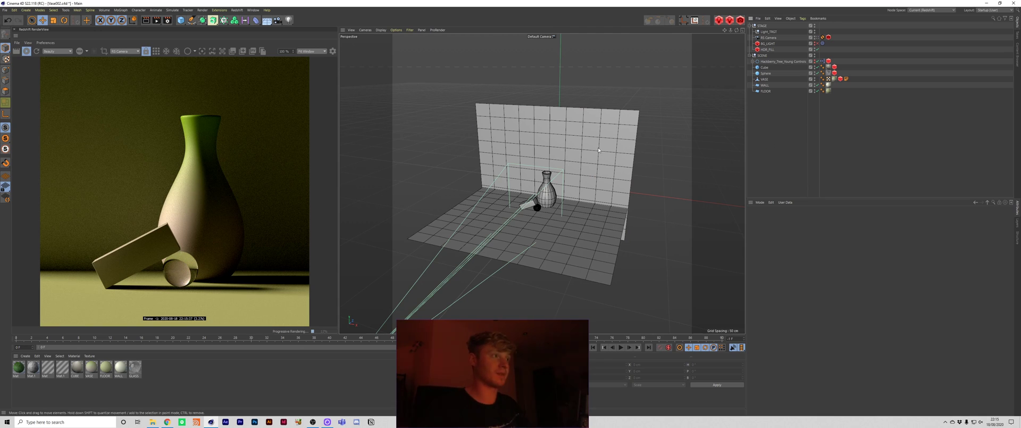
In the Content Browser, search for 'plants' and open the Plants folder
{"action": "left_click", "coordinate": [253, 9]}
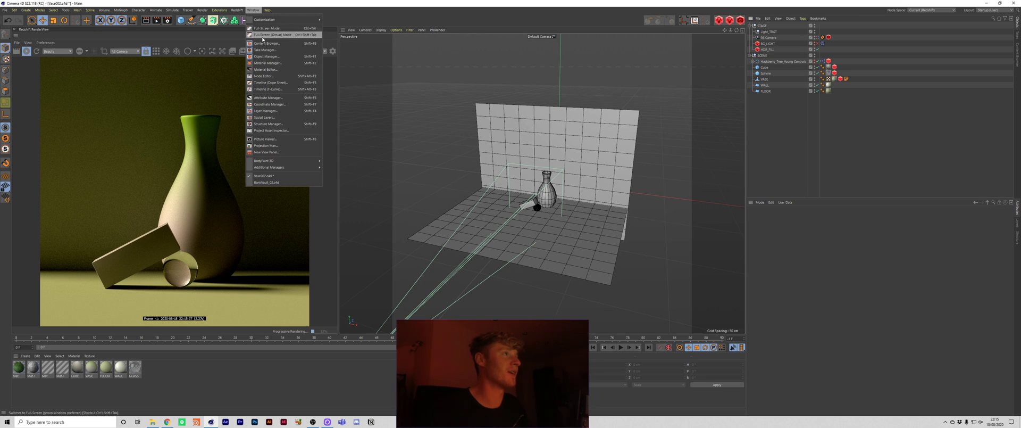
{"action": "left_click", "coordinate": [279, 40]}
{"action": "left_click", "coordinate": [406, 141]}
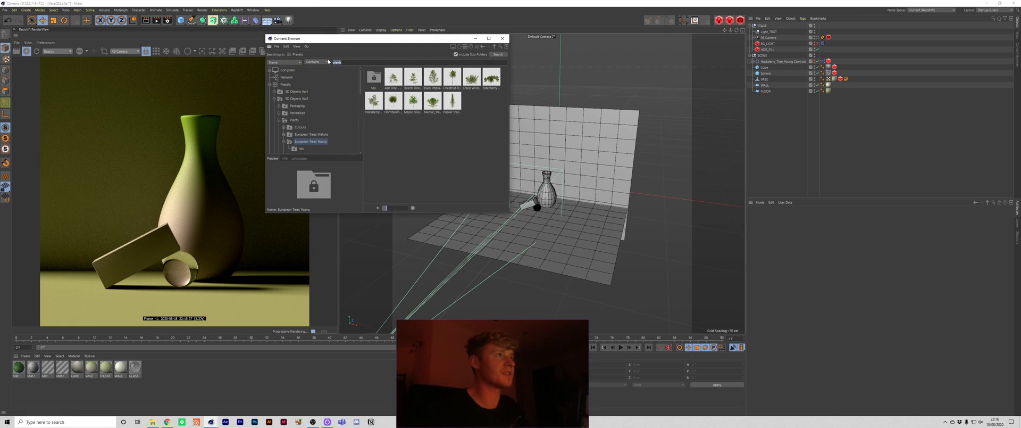
{"action": "left_click", "coordinate": [345, 62]}
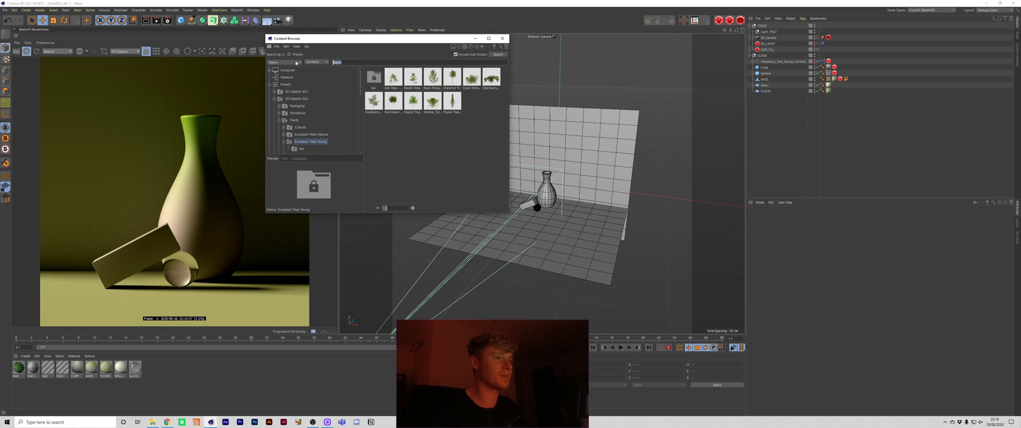
{"action": "key", "text": "BackSpace"}
{"action": "key", "text": "BackSpace"}
{"action": "key", "text": "BackSpace"}
{"action": "key", "text": "BackSpace"}
{"action": "type", "text": "ants"}
{"action": "key", "text": "Return"}
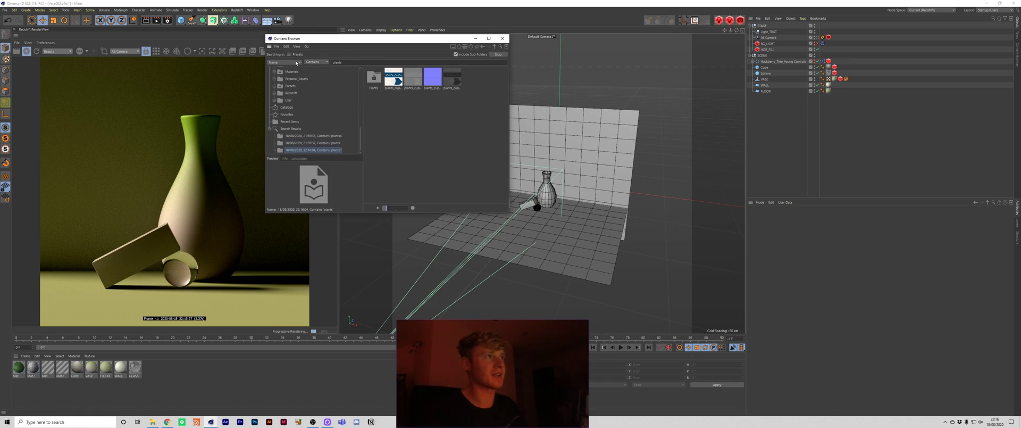
{"action": "double_click", "coordinate": [376, 80]}
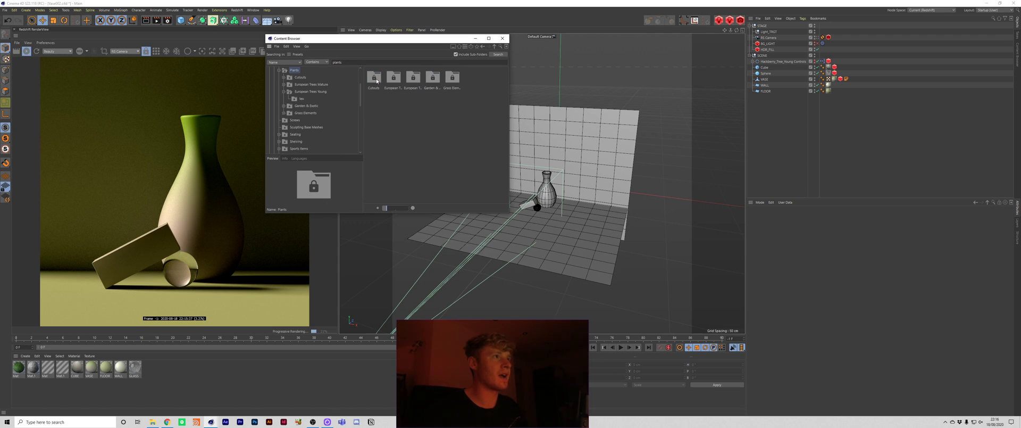
Browse to European Trees Young and preview the Hackberry, Medlar and Maple young presets
{"action": "scroll", "coordinate": [314, 101], "scroll_direction": "up", "scroll_amount": 1}
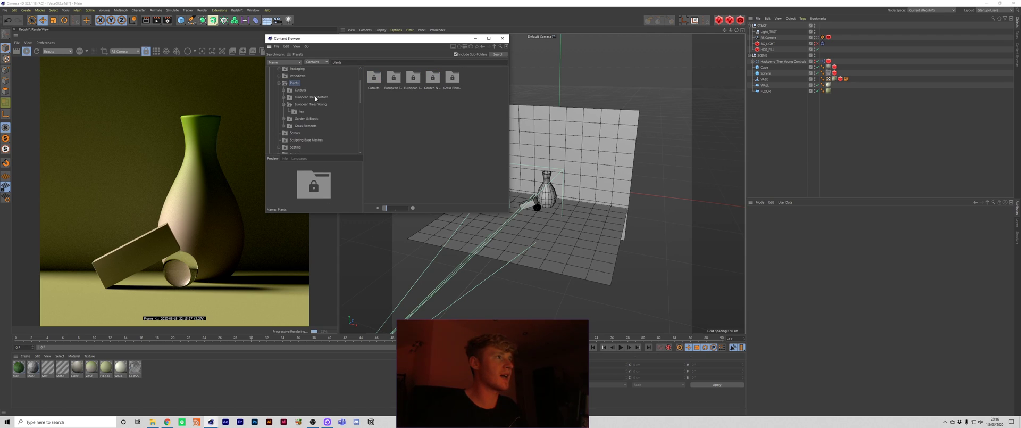
{"action": "left_click", "coordinate": [297, 90]}
{"action": "left_click", "coordinate": [292, 105]}
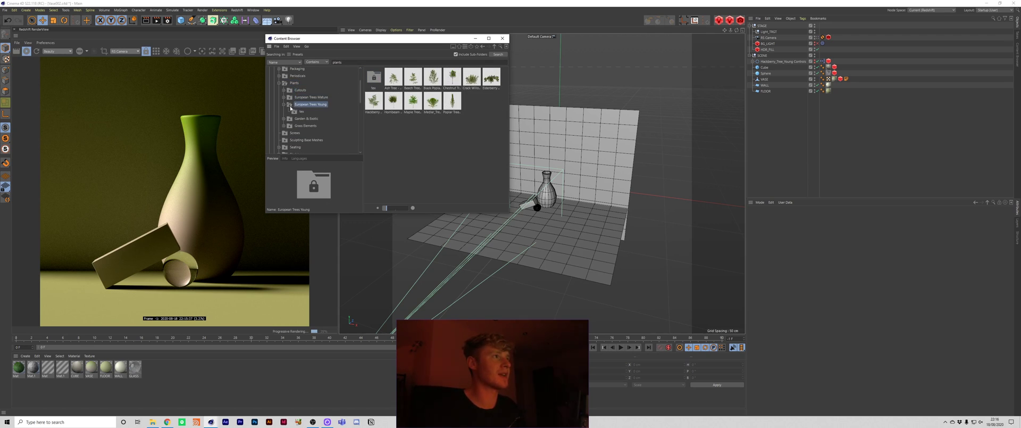
{"action": "left_click", "coordinate": [283, 104]}
{"action": "left_click", "coordinate": [304, 111]}
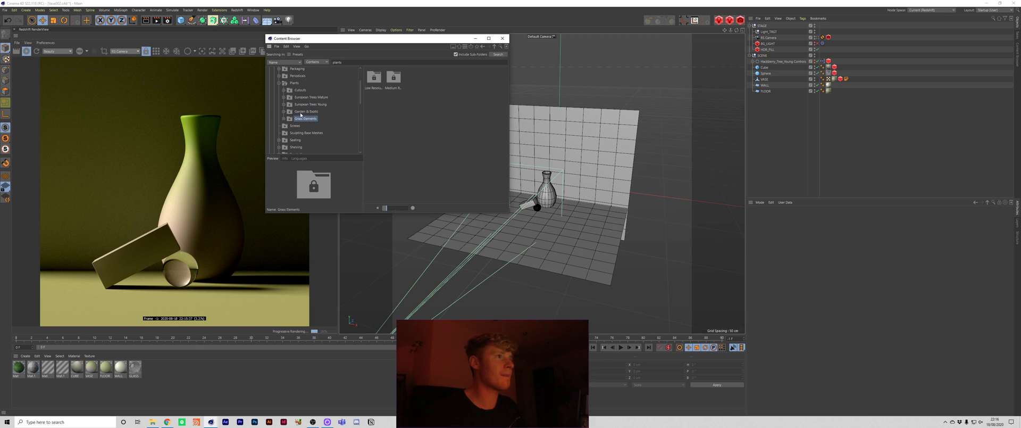
{"action": "left_click", "coordinate": [304, 104]}
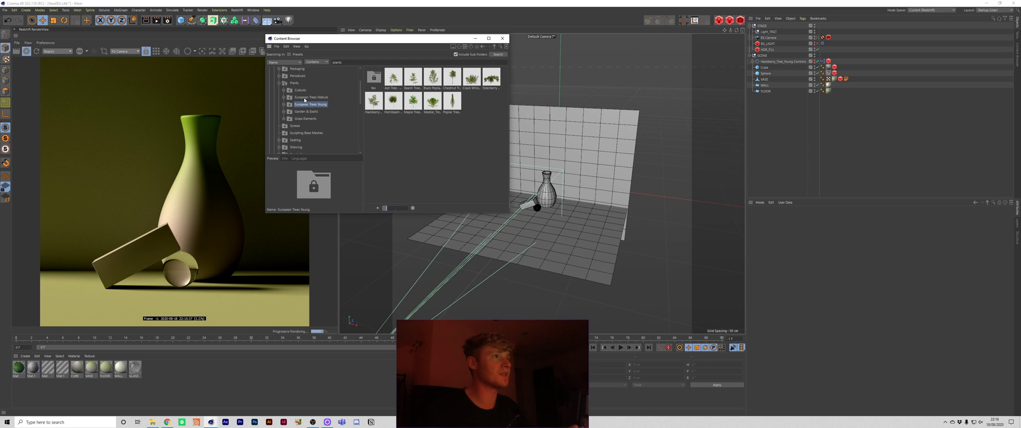
{"action": "left_click", "coordinate": [305, 98]}
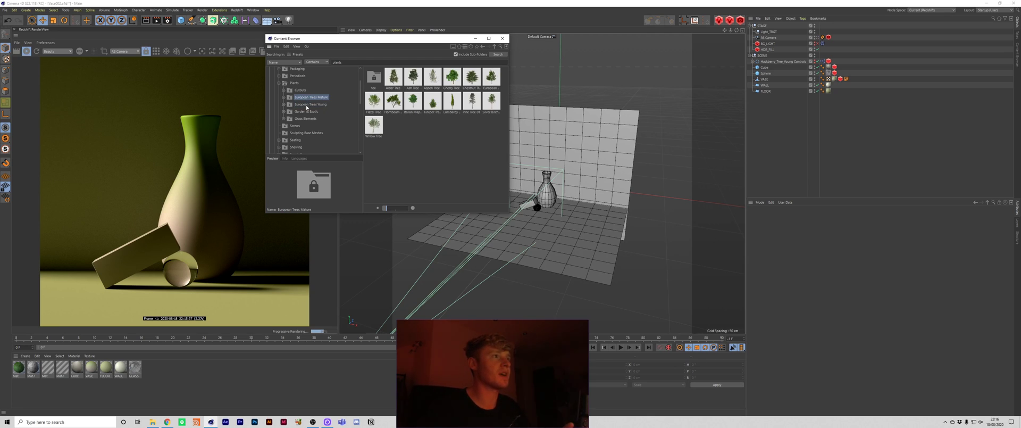
{"action": "left_click", "coordinate": [307, 105]}
{"action": "left_click", "coordinate": [371, 104]}
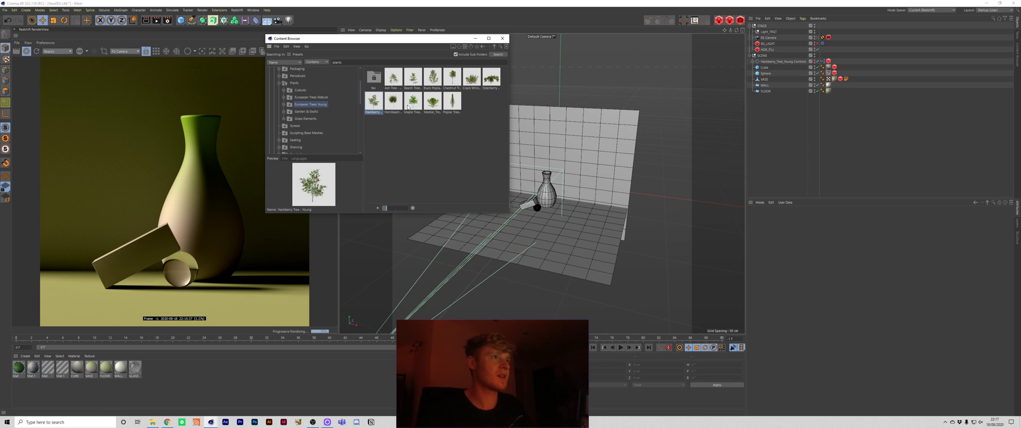
{"action": "left_click", "coordinate": [439, 109]}
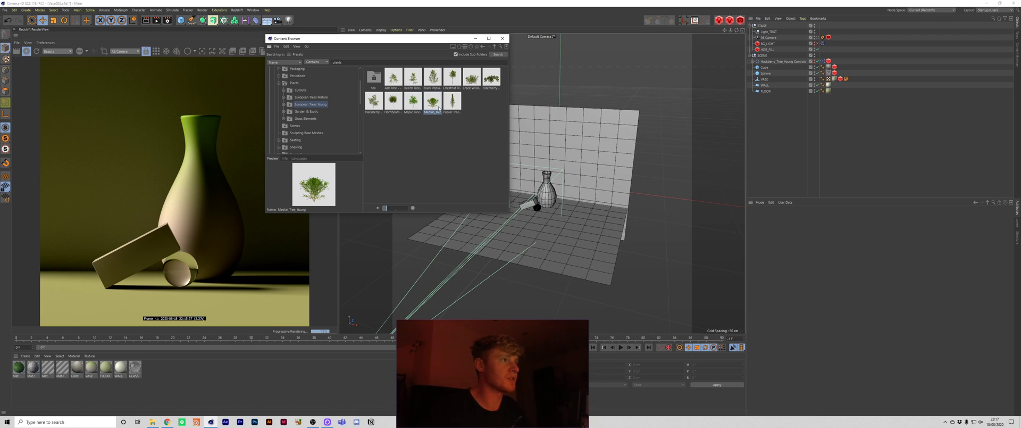
{"action": "left_click", "coordinate": [413, 100]}
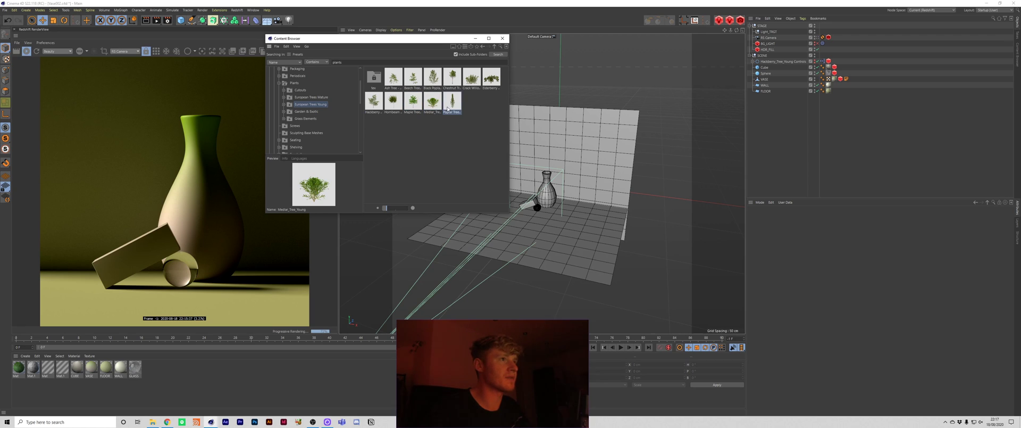
Add the young Maple tree to the scene and close the Content Browser
{"action": "double_click", "coordinate": [413, 100]}
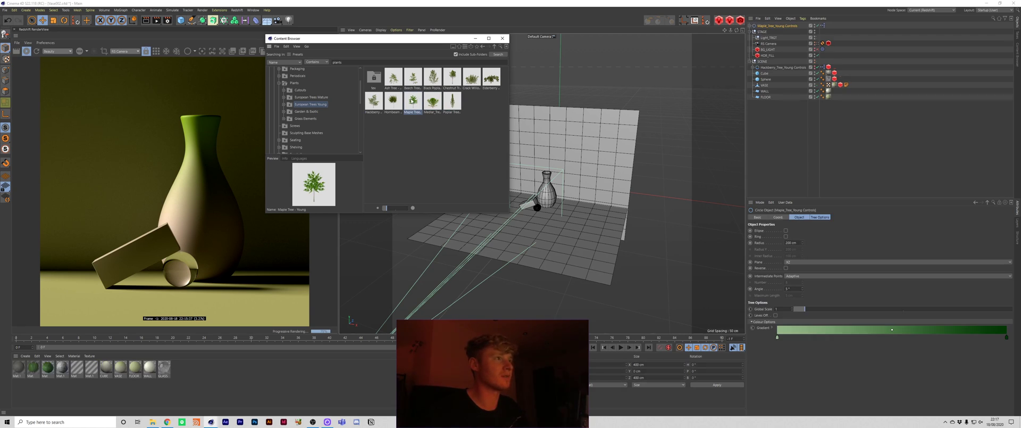
{"action": "left_click", "coordinate": [502, 39]}
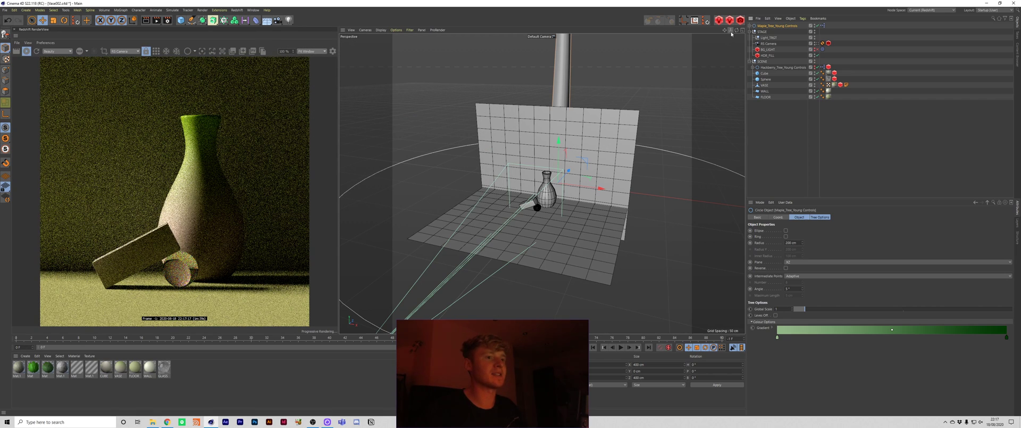
{"action": "mouse_move", "coordinate": [731, 33]}
{"action": "left_mouse_down"}
{"action": "mouse_move", "coordinate": [694, 32]}
{"action": "mouse_move", "coordinate": [731, 33]}
{"action": "left_mouse_up"}
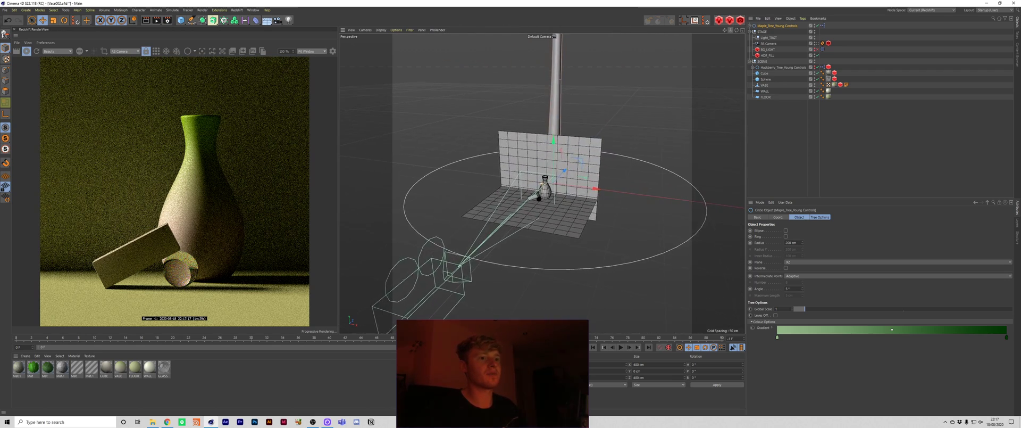
{"action": "scroll", "coordinate": [534, 198], "scroll_direction": "down", "scroll_amount": 8}
{"action": "scroll", "coordinate": [543, 185], "scroll_direction": "up", "scroll_amount": 6}
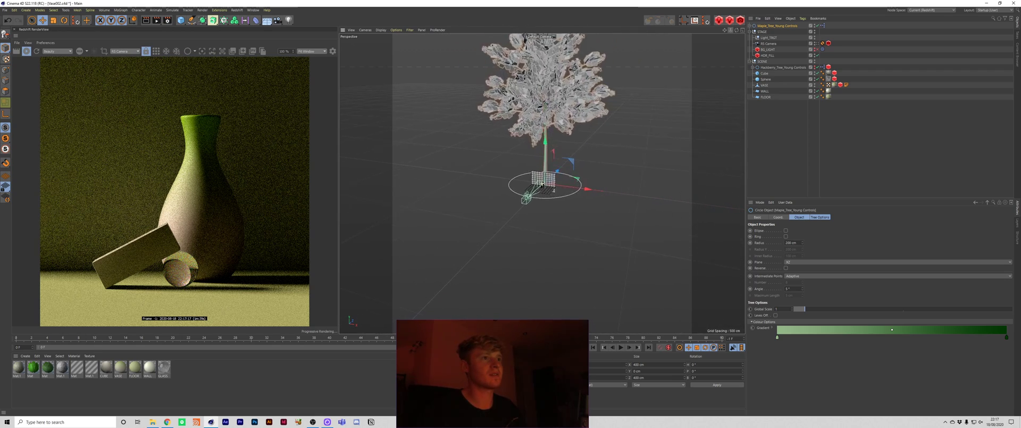
Shrink the maple tree and move it toward the camera, beside the wall
{"action": "key", "text": "t"}
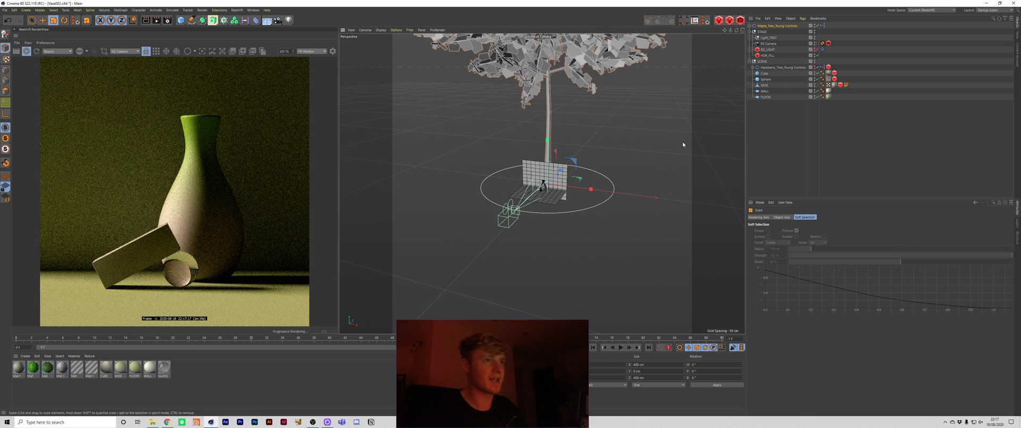
{"action": "left_click_drag", "start_coordinate": [688, 157], "coordinate": [589, 181]}
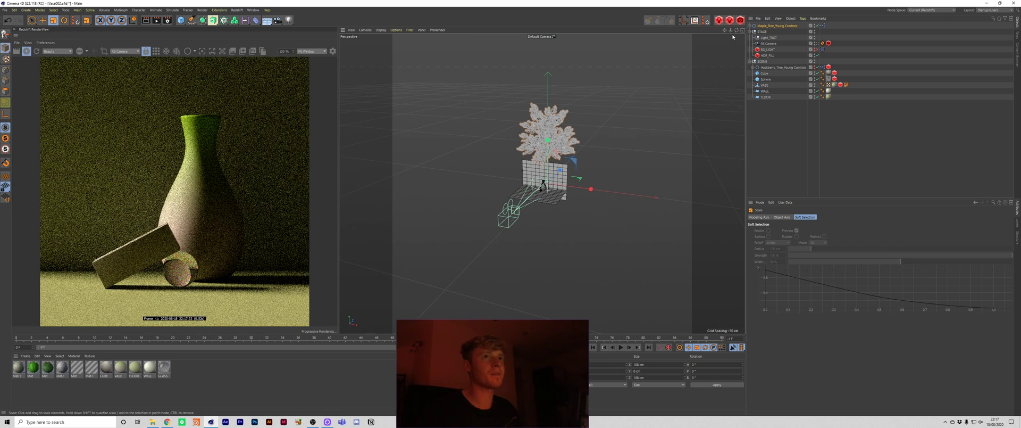
{"action": "scroll", "coordinate": [535, 185], "scroll_direction": "up", "scroll_amount": 5}
{"action": "key", "text": "e"}
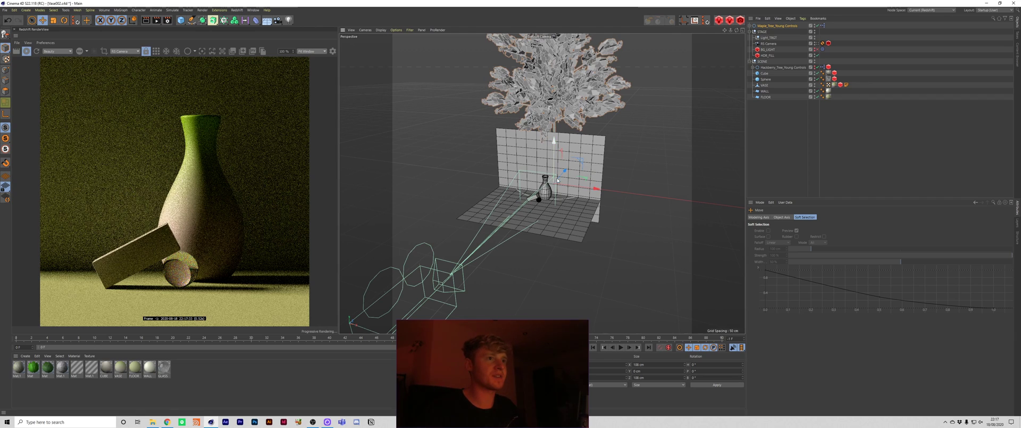
{"action": "left_click_drag", "start_coordinate": [535, 185], "coordinate": [449, 206]}
{"action": "key", "text": "t"}
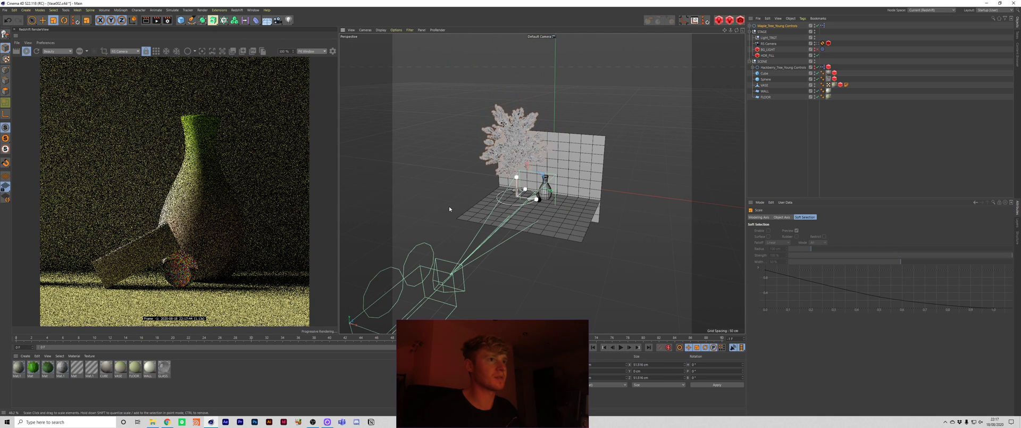
{"action": "key", "text": "e"}
{"action": "left_click_drag", "start_coordinate": [540, 200], "coordinate": [547, 199]}
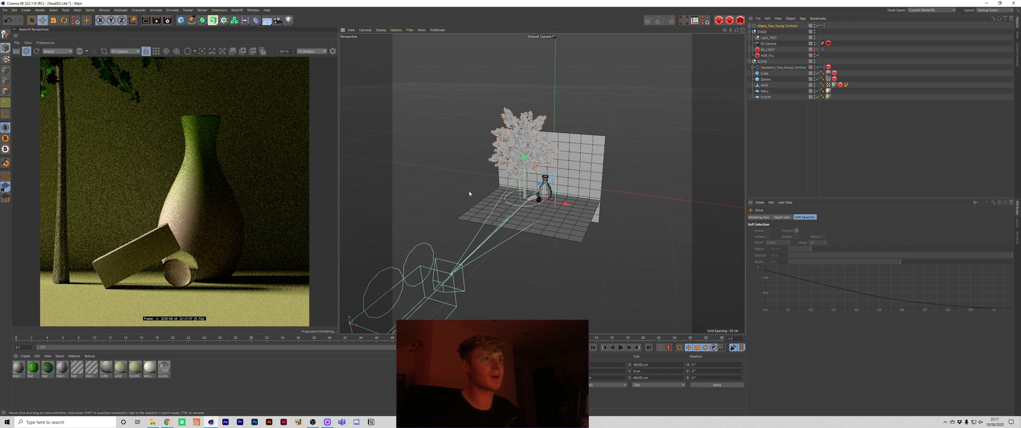
{"action": "left_click_drag", "start_coordinate": [535, 205], "coordinate": [539, 206]}
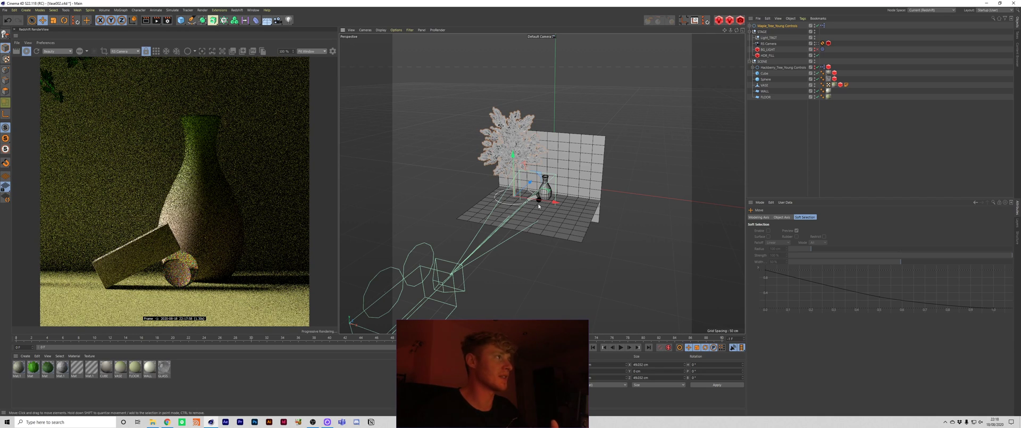
Deselect the tree, add a Redshift area light, and drag it to the set's left
{"action": "left_click", "coordinate": [810, 140]}
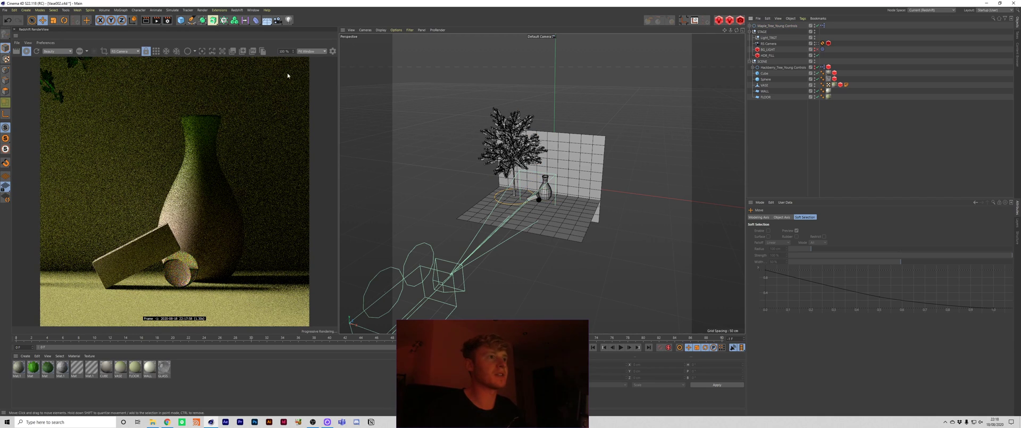
{"action": "left_click", "coordinate": [719, 20]}
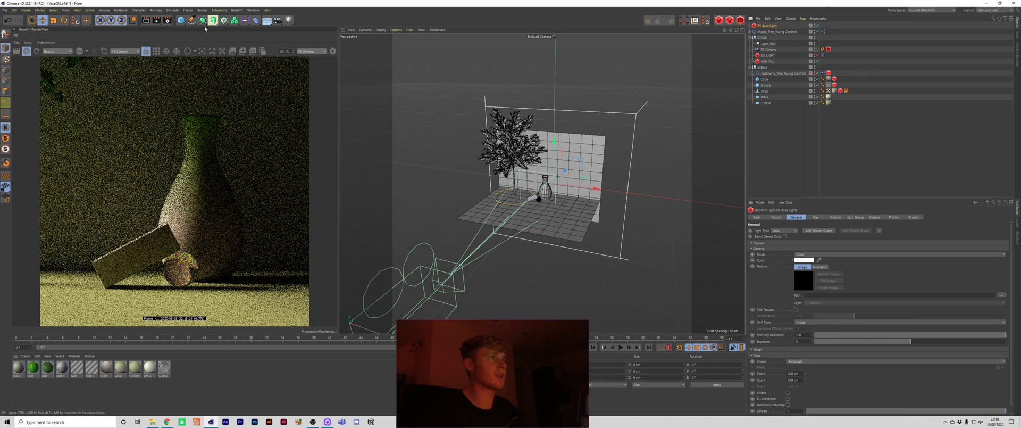
{"action": "left_click", "coordinate": [237, 9]}
{"action": "mouse_move", "coordinate": [235, 26]}
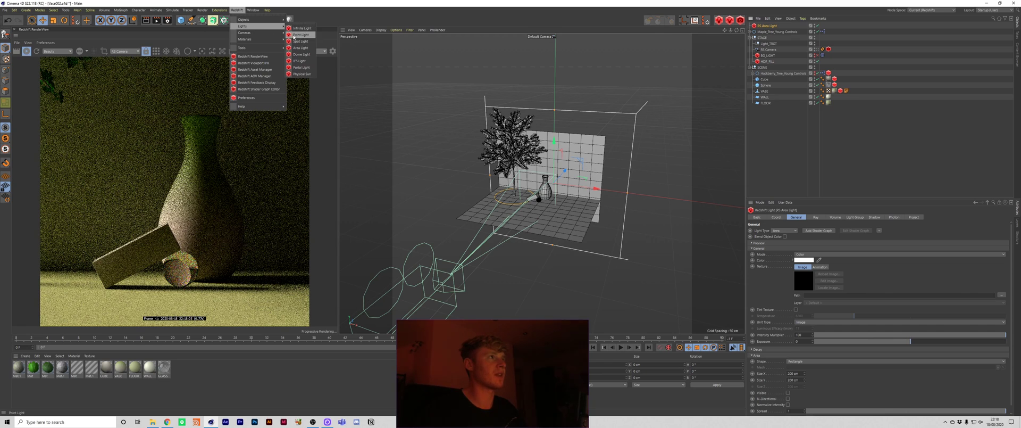
{"action": "left_click", "coordinate": [829, 142]}
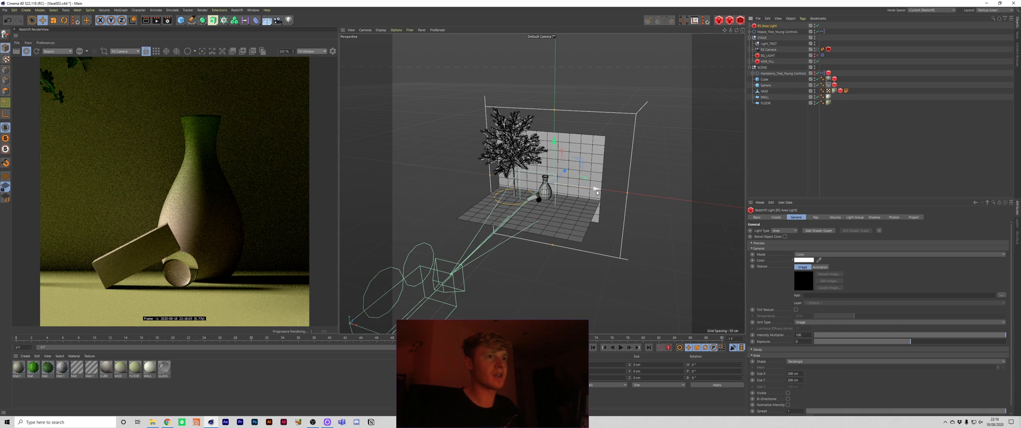
{"action": "left_click_drag", "start_coordinate": [597, 188], "coordinate": [452, 177]}
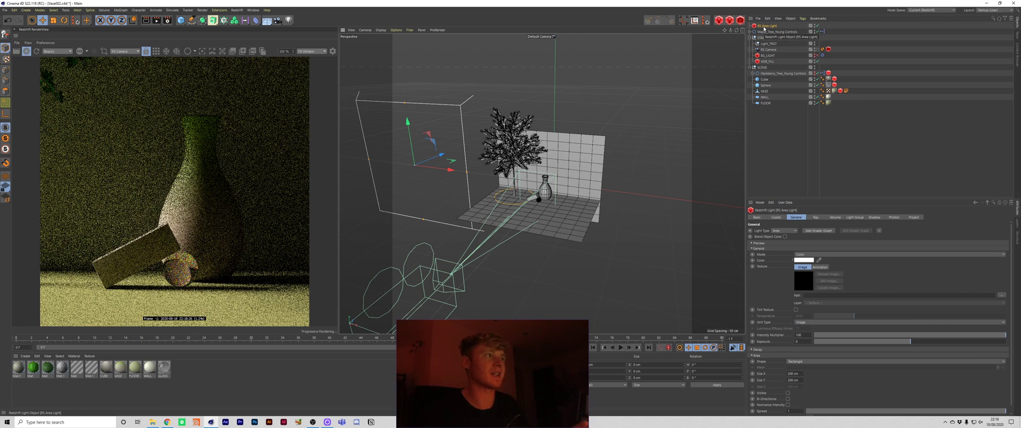
Give the RS Area Light a Target tag so it aims at the VASE
{"action": "right_click", "coordinate": [763, 28]}
{"action": "mouse_move", "coordinate": [768, 32]}
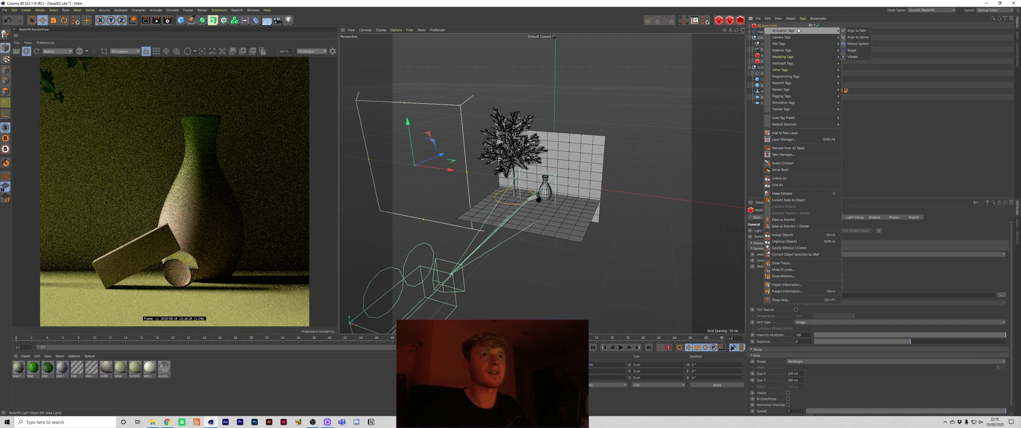
{"action": "left_click", "coordinate": [864, 51]}
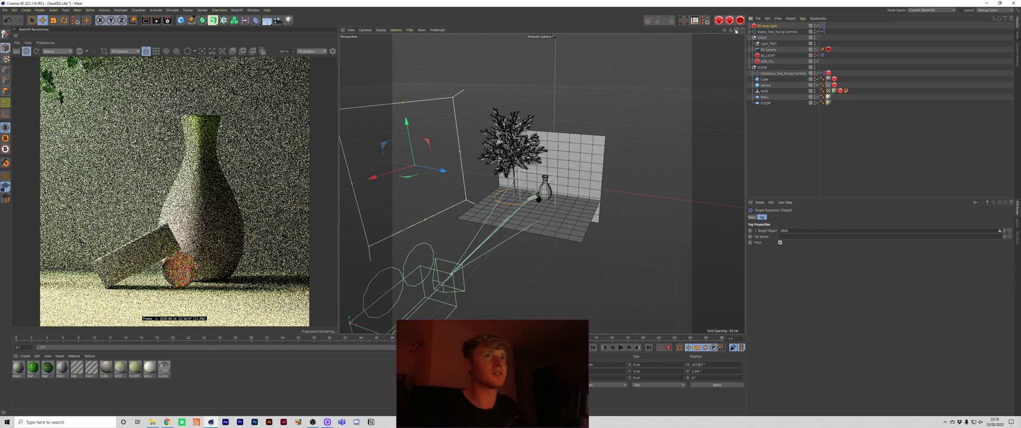
Move the area light further left and raise it above the scene, still aimed at the vase
{"action": "left_click_drag", "start_coordinate": [531, 224], "coordinate": [510, 176], "text": "alt"}
{"action": "left_click_drag", "start_coordinate": [452, 151], "coordinate": [460, 184]}
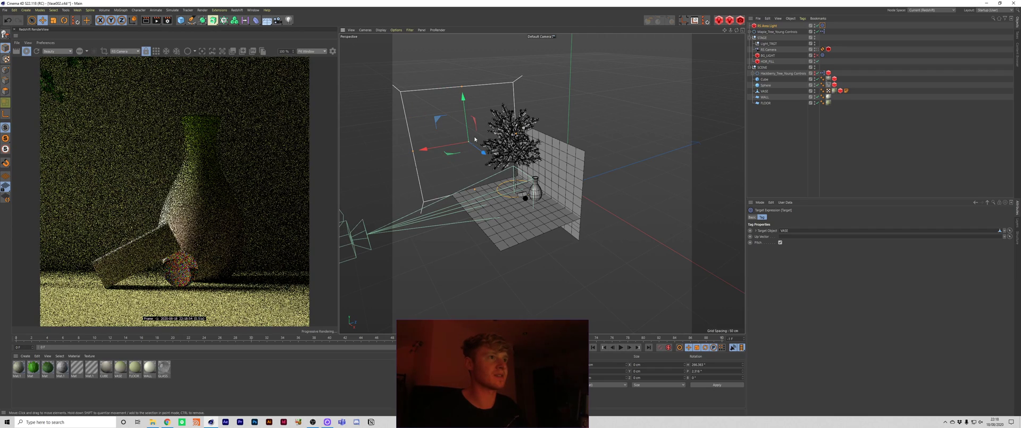
{"action": "left_click_drag", "start_coordinate": [475, 139], "coordinate": [468, 84]}
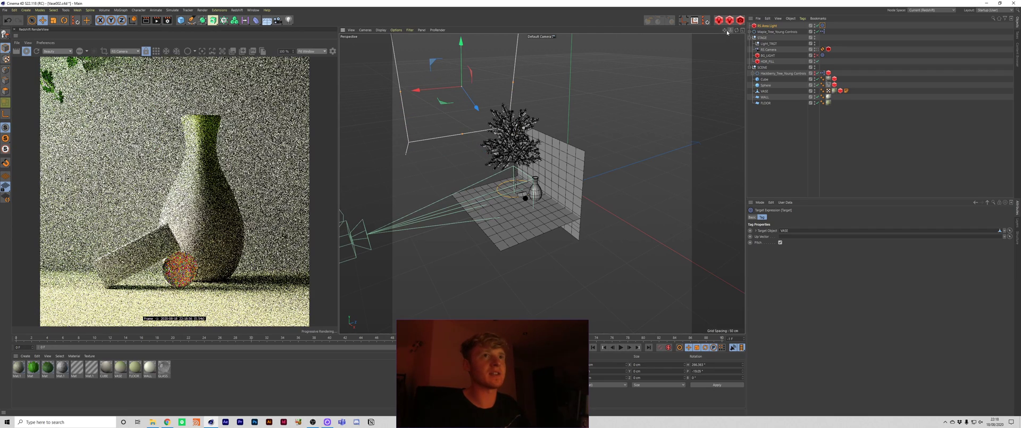
{"action": "left_click_drag", "start_coordinate": [727, 32], "coordinate": [727, 33]}
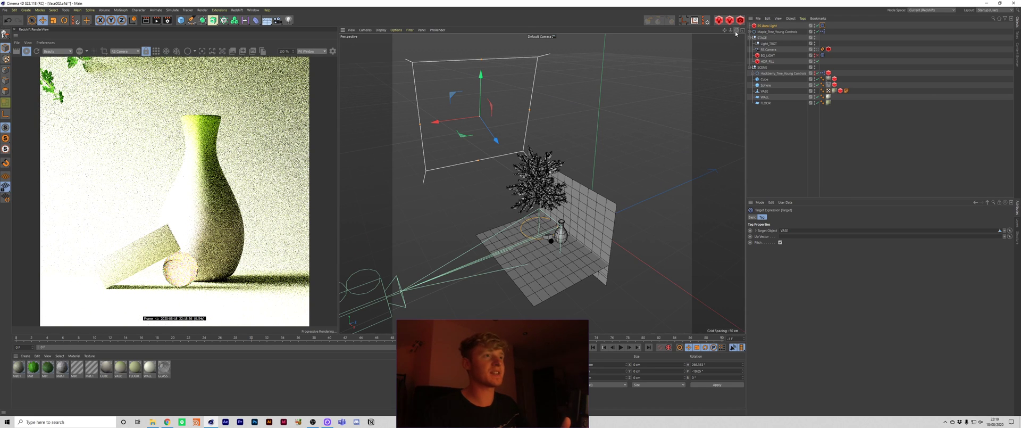
{"action": "left_click_drag", "start_coordinate": [736, 31], "coordinate": [438, 106]}
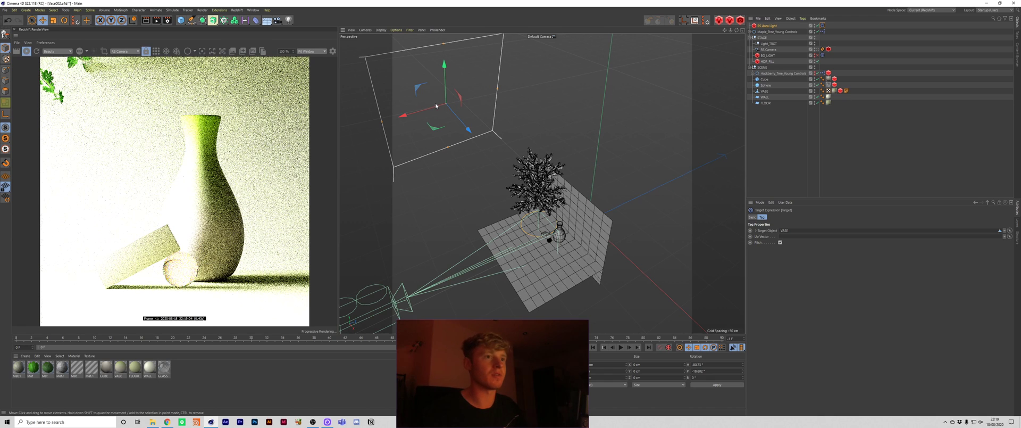
{"action": "left_click_drag", "start_coordinate": [433, 106], "coordinate": [509, 159]}
{"action": "key", "text": "t"}
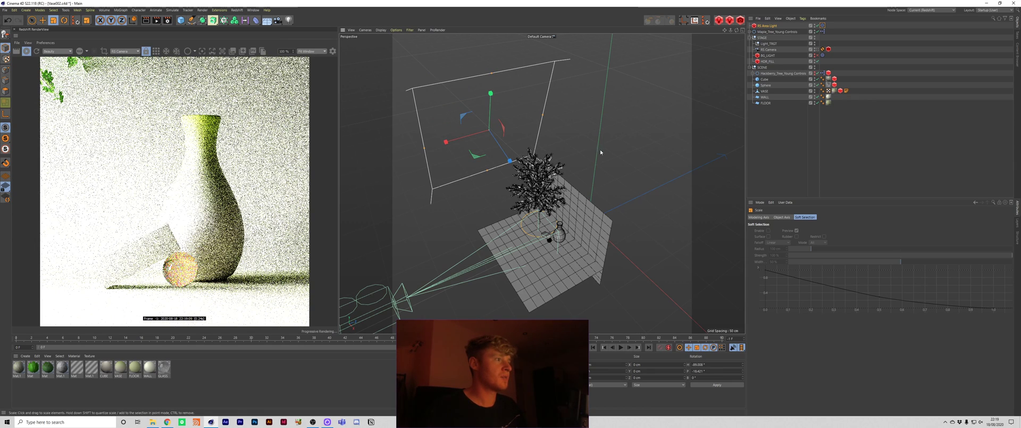
Scale the area light down to about a third and push it along its depth axis
{"action": "left_click_drag", "start_coordinate": [622, 149], "coordinate": [585, 151]}
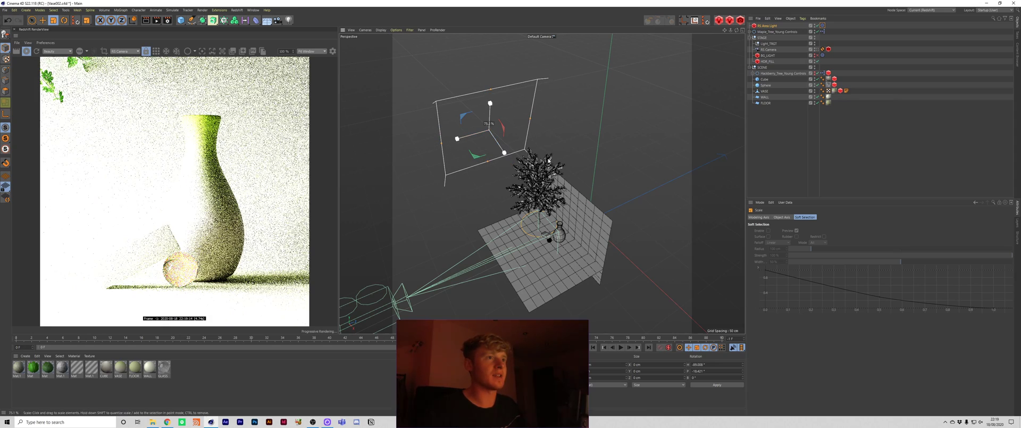
{"action": "left_click_drag", "start_coordinate": [738, 31], "coordinate": [739, 31]}
{"action": "key", "text": "e"}
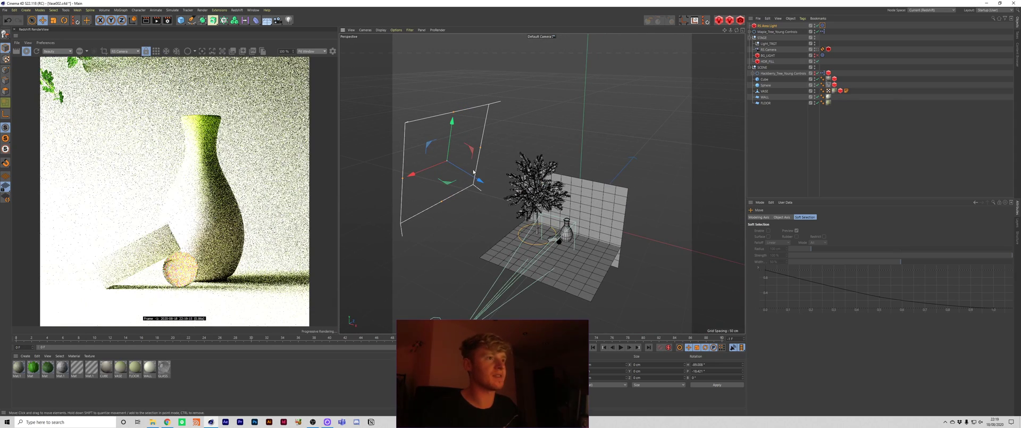
{"action": "left_click_drag", "start_coordinate": [481, 182], "coordinate": [515, 152]}
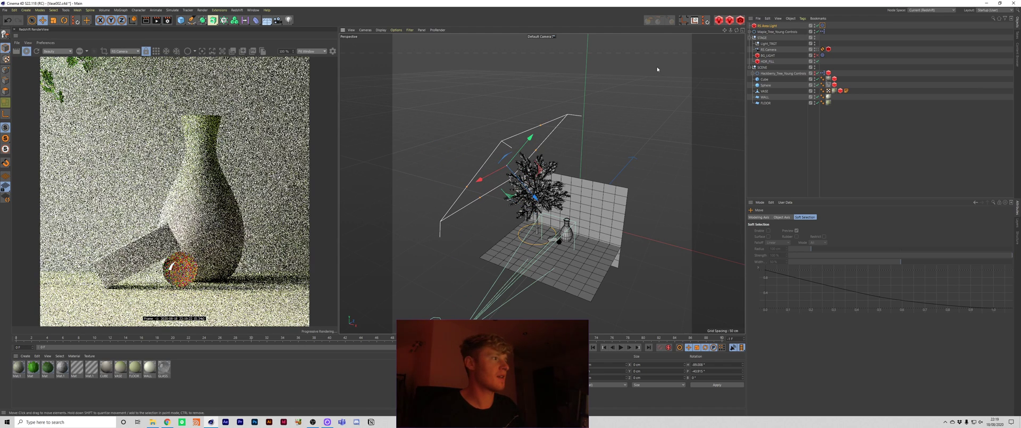
{"action": "mouse_move", "coordinate": [737, 31]}
{"action": "left_mouse_down"}
{"action": "mouse_move", "coordinate": [771, 34]}
{"action": "mouse_move", "coordinate": [719, 32]}
{"action": "left_mouse_up"}
{"action": "key", "text": "t"}
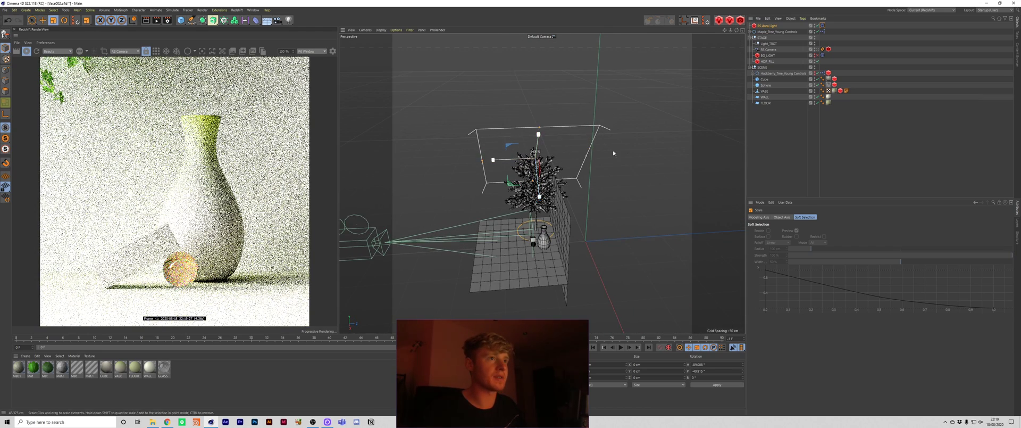
{"action": "left_click_drag", "start_coordinate": [613, 150], "coordinate": [470, 188]}
{"action": "key", "text": "e"}
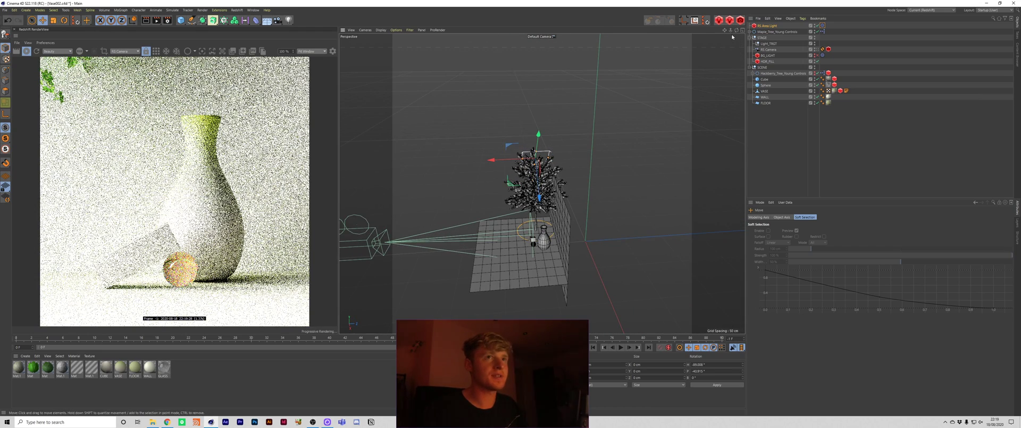
Tilt the area light downward, re-aim it to the right, and slide it about 12 cm
{"action": "left_click_drag", "start_coordinate": [738, 30], "coordinate": [779, 35]}
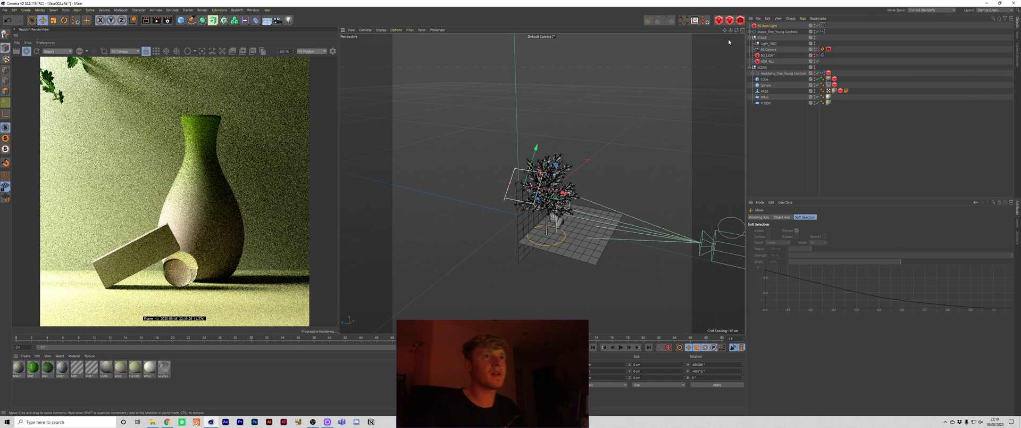
{"action": "left_click_drag", "start_coordinate": [736, 30], "coordinate": [766, 34]}
{"action": "left_click_drag", "start_coordinate": [525, 155], "coordinate": [538, 193]}
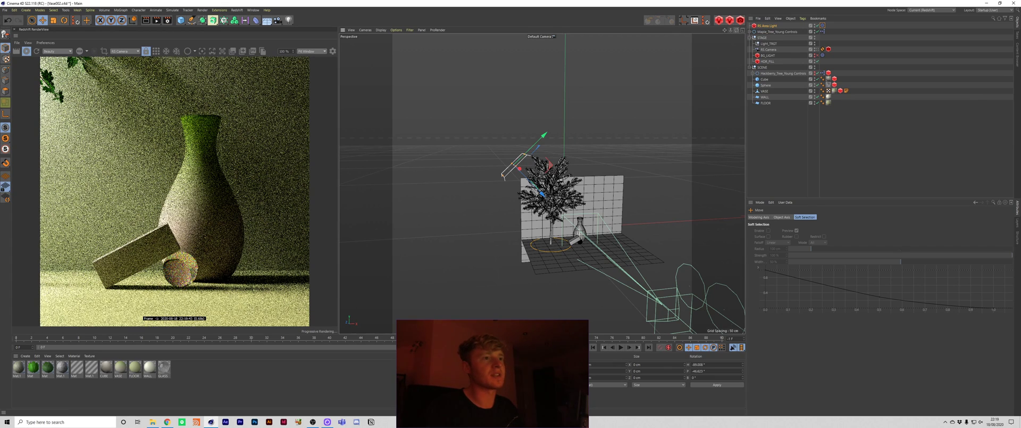
{"action": "left_click_drag", "start_coordinate": [736, 32], "coordinate": [680, 53]}
{"action": "left_click_drag", "start_coordinate": [577, 192], "coordinate": [591, 193]}
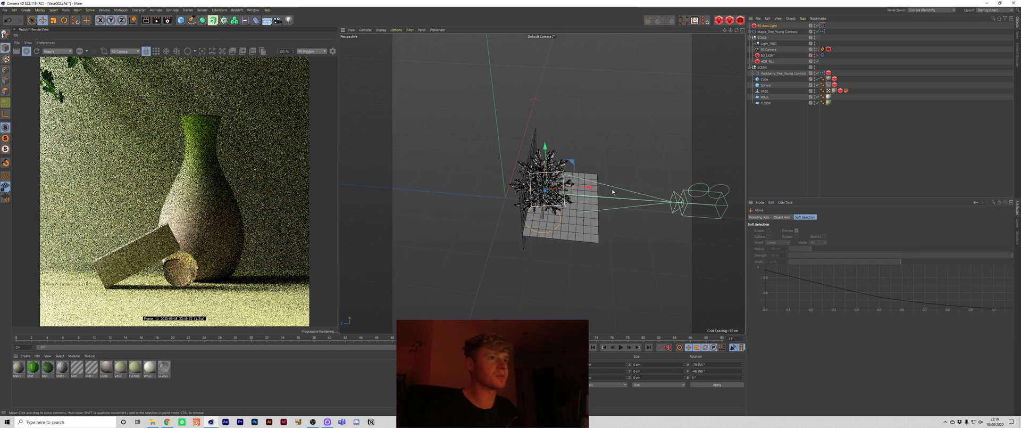
{"action": "left_click_drag", "start_coordinate": [589, 188], "coordinate": [607, 142]}
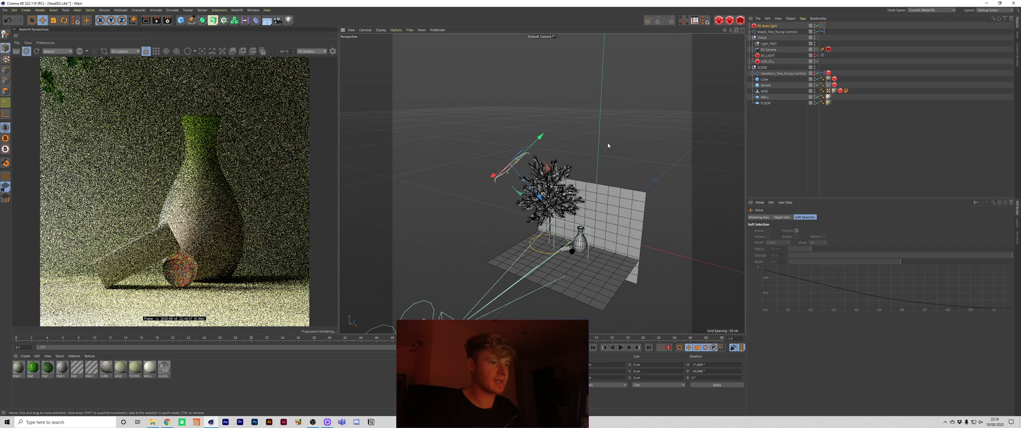
{"action": "left_click_drag", "start_coordinate": [523, 172], "coordinate": [525, 178]}
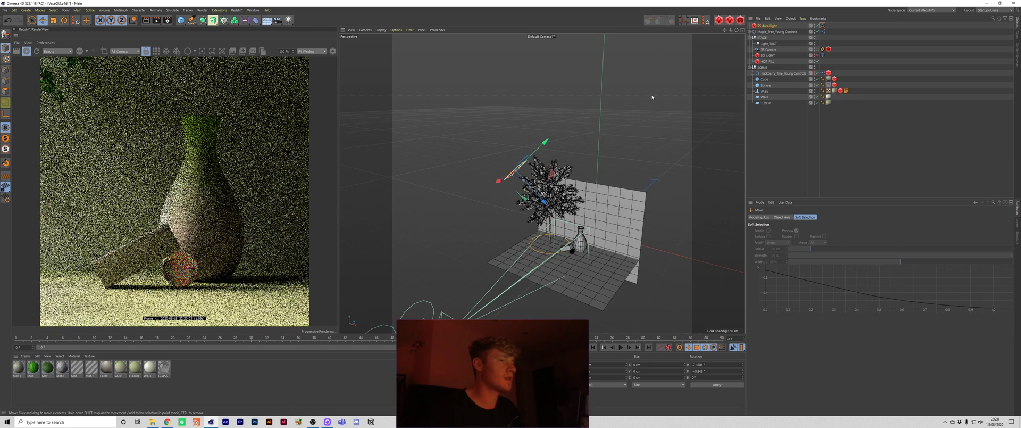
Set the RS Area Light exposure to 1.144, then move the maple tree down and left toward the vase
{"action": "left_click", "coordinate": [768, 25]}
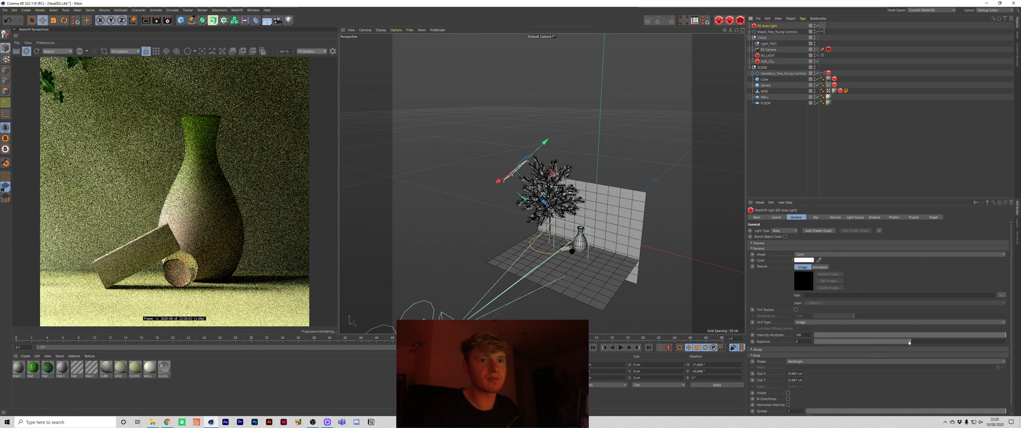
{"action": "left_click_drag", "start_coordinate": [908, 342], "coordinate": [928, 345]}
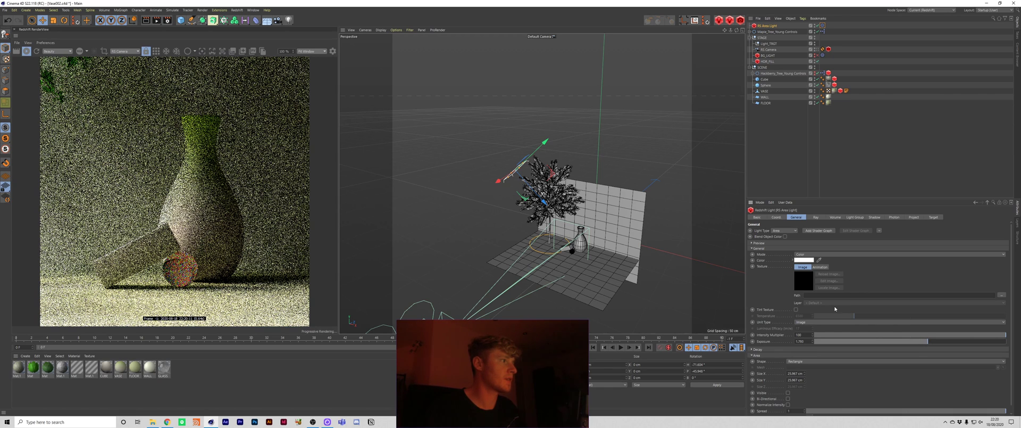
{"action": "left_click", "coordinate": [572, 195]}
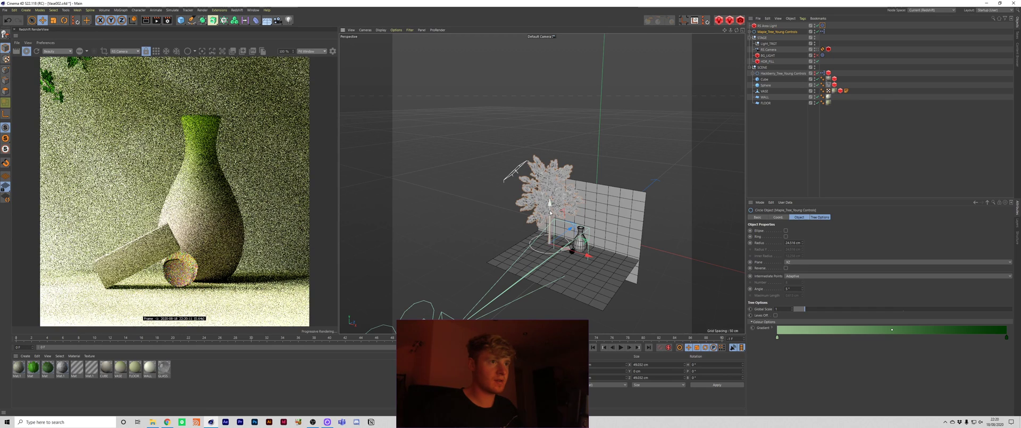
{"action": "left_click_drag", "start_coordinate": [550, 213], "coordinate": [562, 248]}
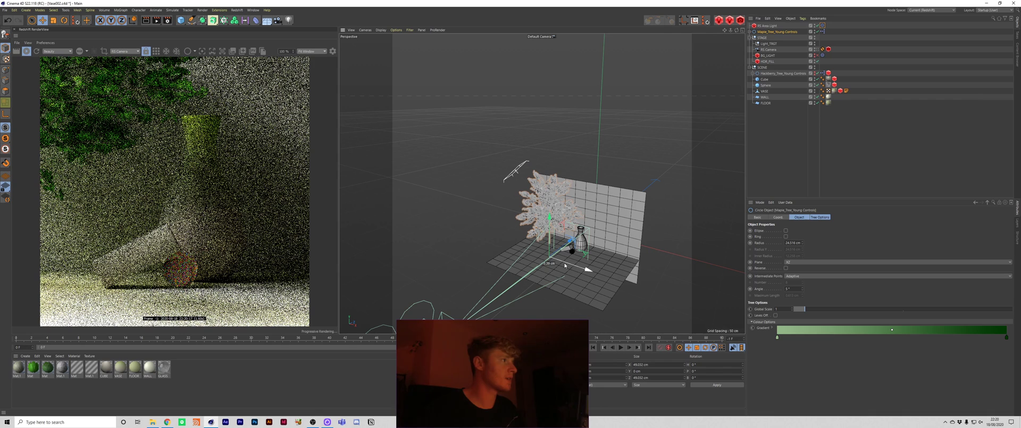
{"action": "left_click_drag", "start_coordinate": [713, 70], "coordinate": [624, 229], "text": "alt"}
{"action": "left_click_drag", "start_coordinate": [584, 250], "coordinate": [564, 253]}
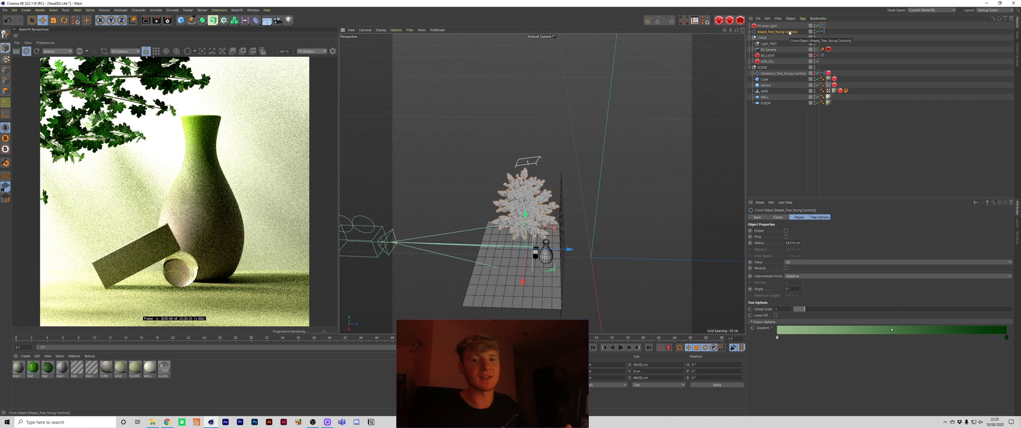
Give the maple tree a Redshift Object tag with Visibility Override on and Primary Ray Visible off
{"action": "right_click", "coordinate": [789, 32]}
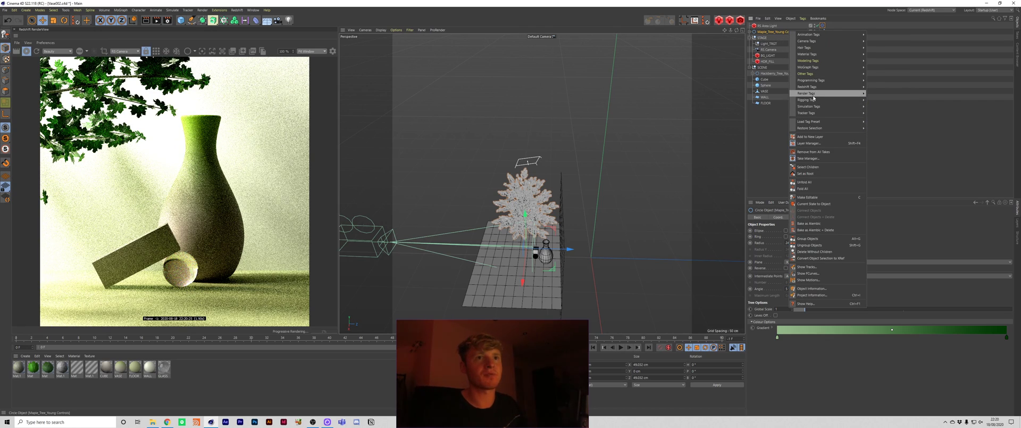
{"action": "mouse_move", "coordinate": [815, 88]}
{"action": "left_click", "coordinate": [882, 93]}
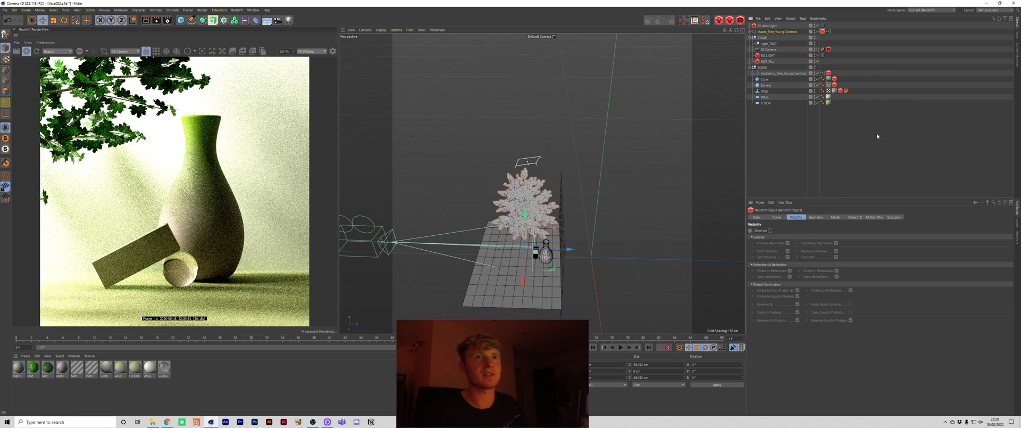
{"action": "left_click", "coordinate": [817, 217]}
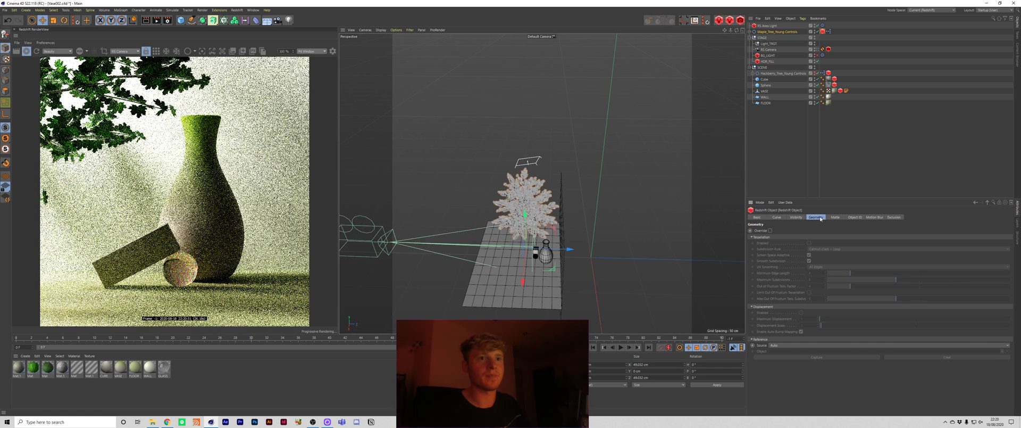
{"action": "left_click", "coordinate": [835, 217]}
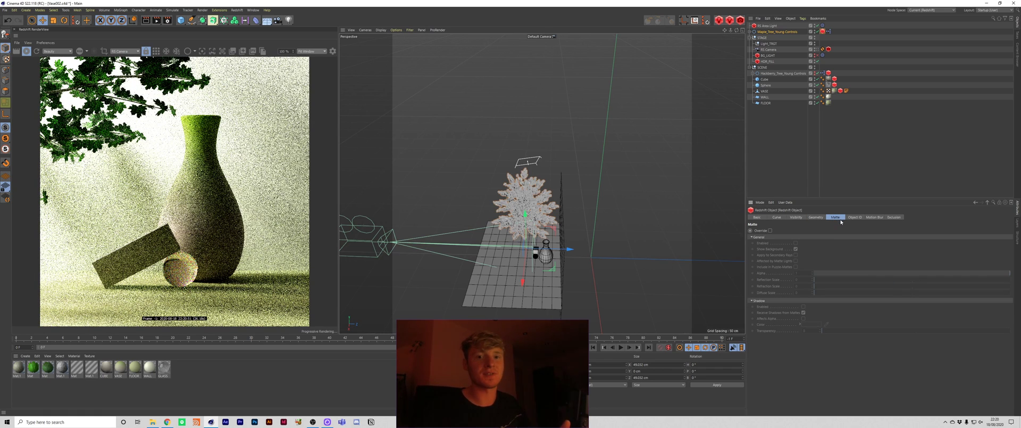
{"action": "left_click", "coordinate": [796, 217]}
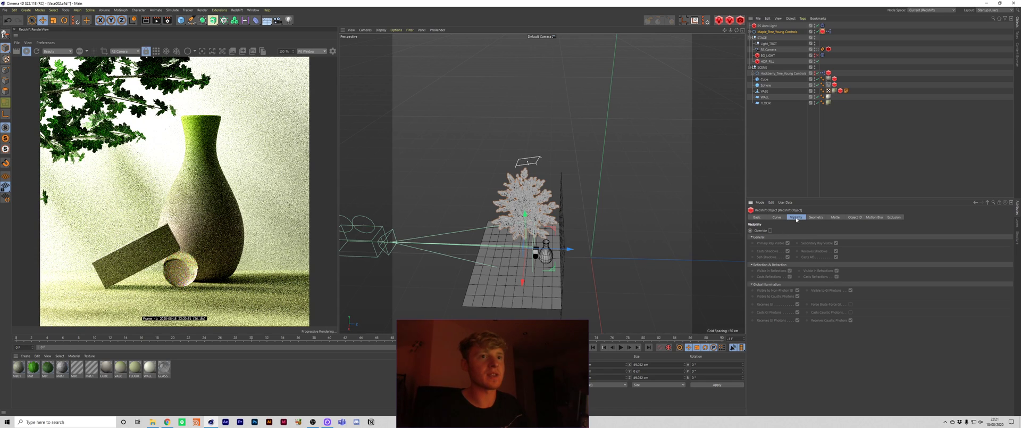
{"action": "left_click", "coordinate": [772, 230]}
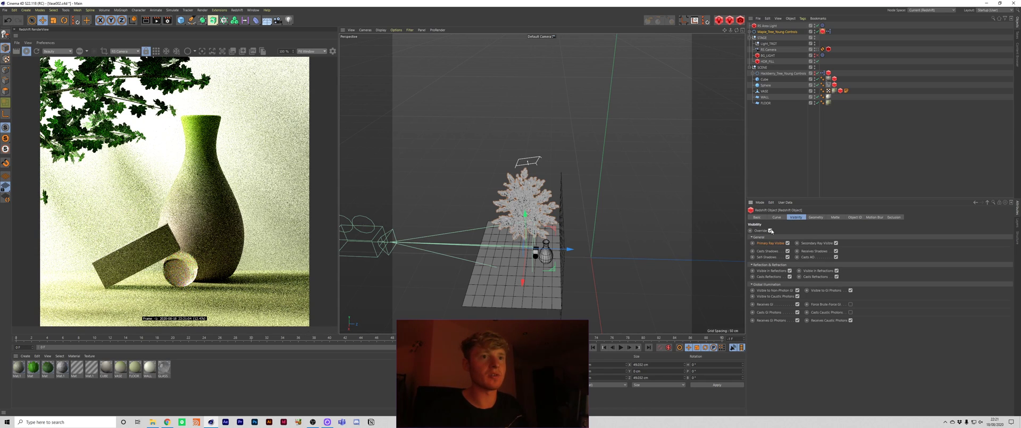
{"action": "left_click", "coordinate": [788, 243]}
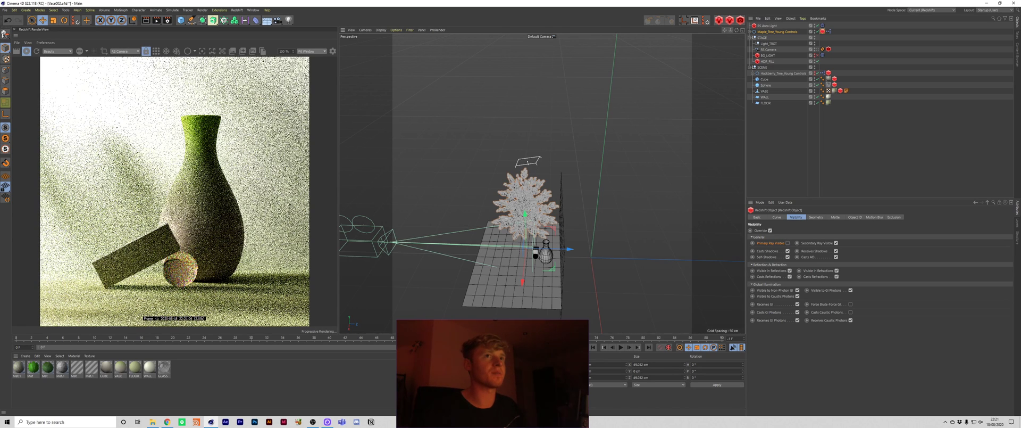
{"action": "scroll", "coordinate": [541, 184], "scroll_direction": "up", "scroll_amount": 3}
{"action": "scroll", "coordinate": [542, 184], "scroll_direction": "down", "scroll_amount": 1}
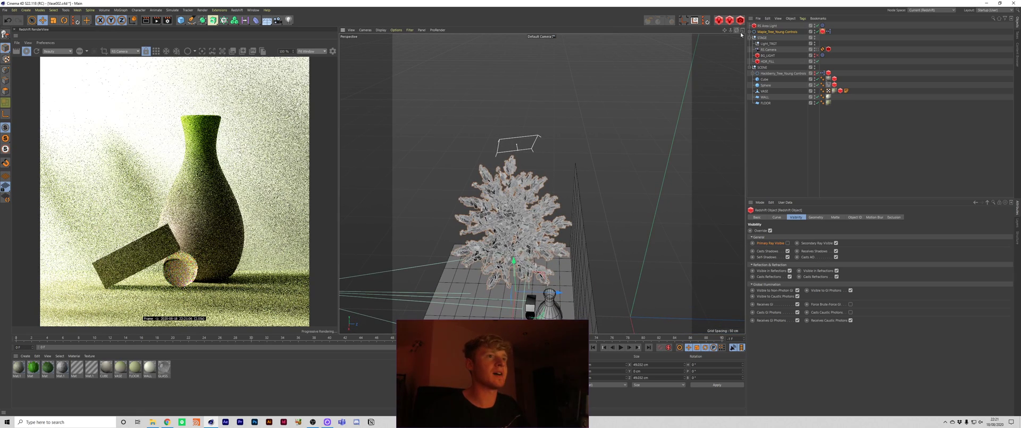
{"action": "mouse_move", "coordinate": [737, 33]}
{"action": "left_mouse_down"}
{"action": "mouse_move", "coordinate": [771, 35]}
{"action": "mouse_move", "coordinate": [747, 34]}
{"action": "left_mouse_up"}
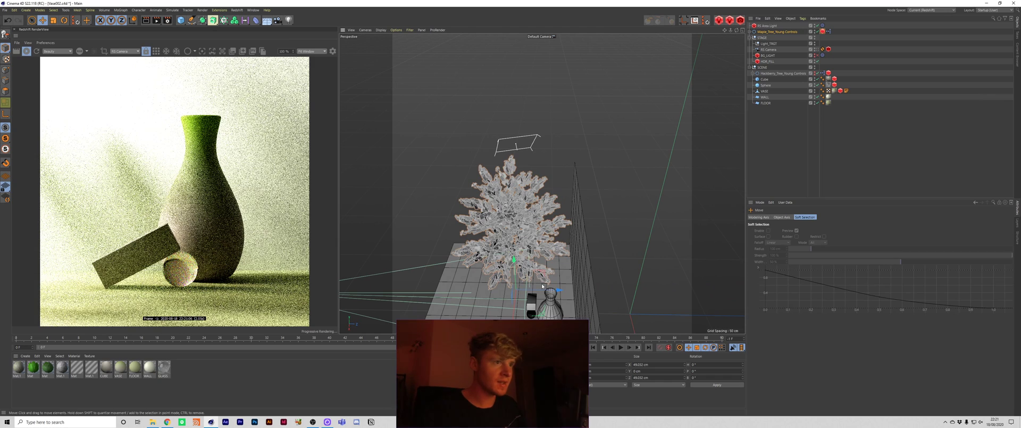
Shift the maple tree about 12.7 cm left along X and tilt it slightly in P
{"action": "left_click", "coordinate": [777, 31]}
{"action": "left_click_drag", "start_coordinate": [550, 290], "coordinate": [566, 290]}
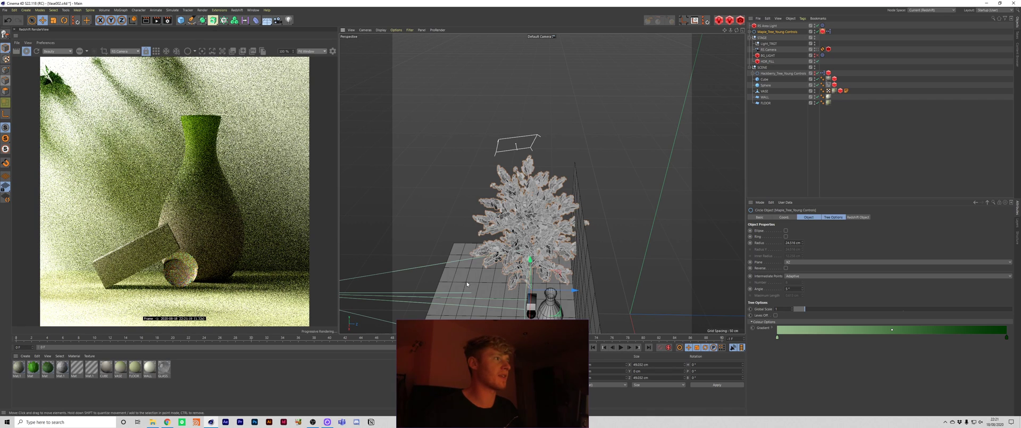
{"action": "left_click_drag", "start_coordinate": [543, 290], "coordinate": [527, 292]}
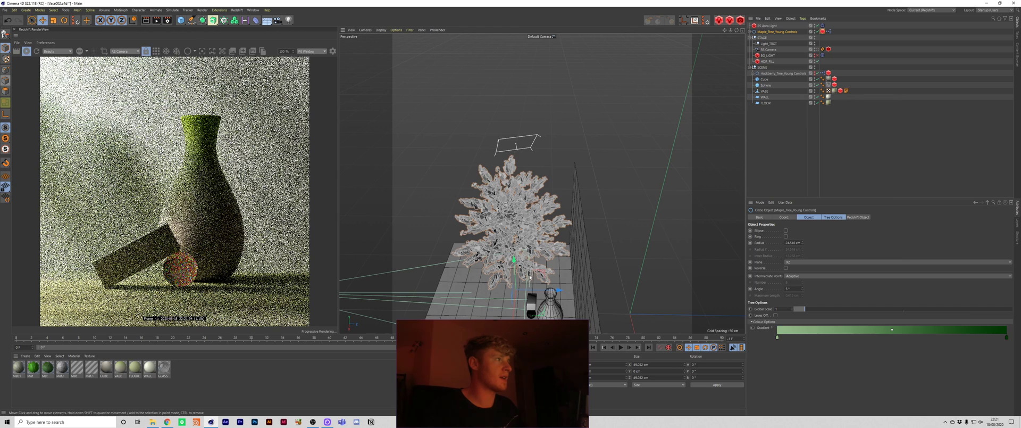
{"action": "key", "text": "r"}
{"action": "left_click_drag", "start_coordinate": [530, 277], "coordinate": [535, 292]}
{"action": "key", "text": "e"}
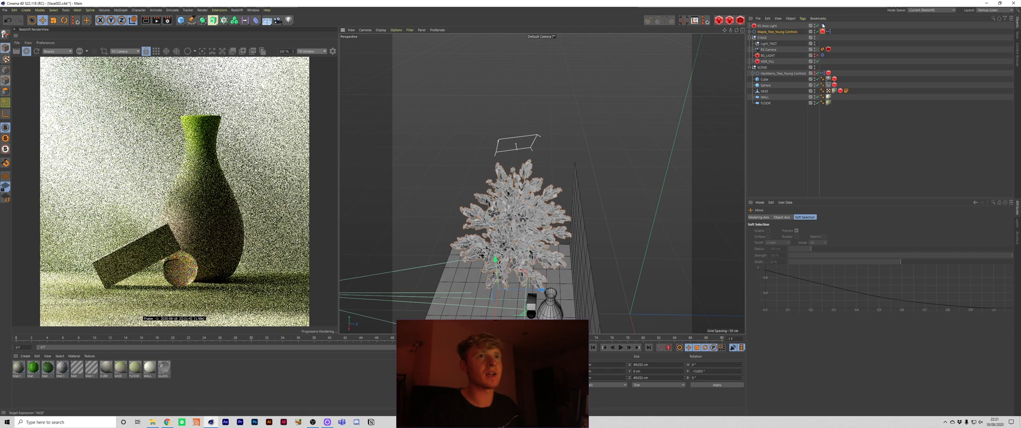
Rotate the RS Area Light further toward the scene and shift it to the left
{"action": "left_click", "coordinate": [770, 26]}
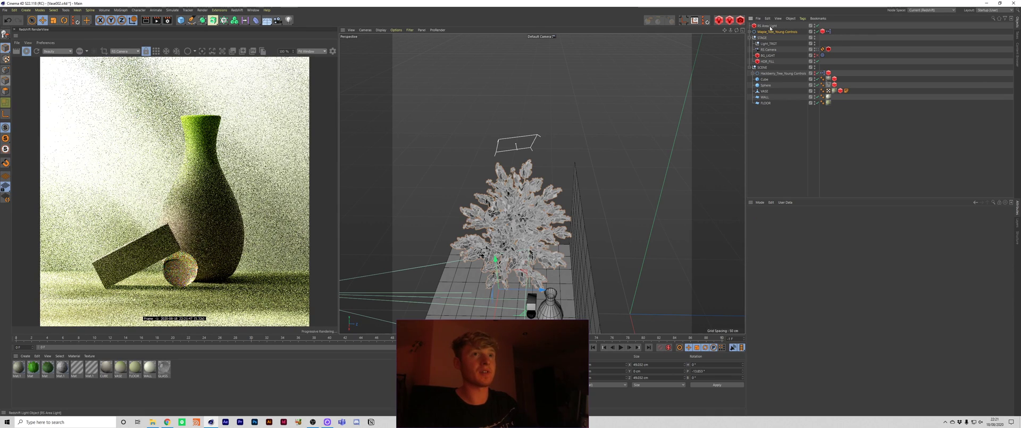
{"action": "left_click", "coordinate": [770, 27]}
{"action": "key", "text": "r"}
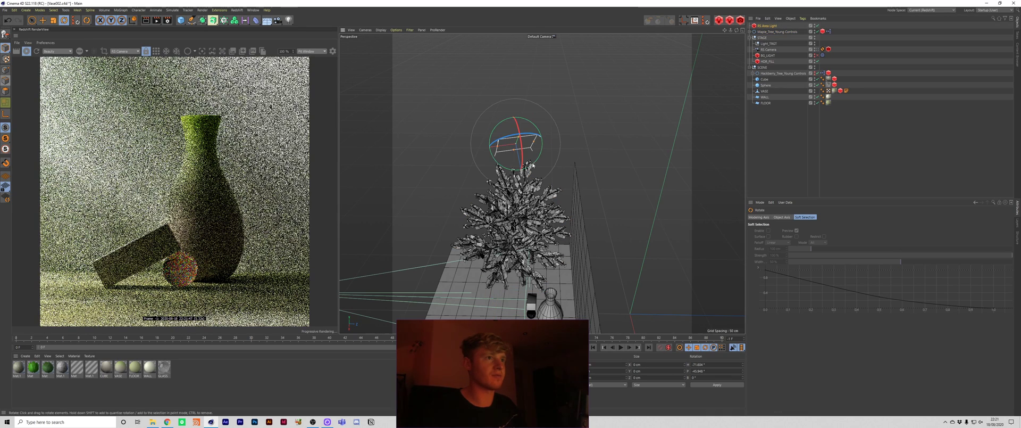
{"action": "left_click_drag", "start_coordinate": [533, 166], "coordinate": [506, 126]}
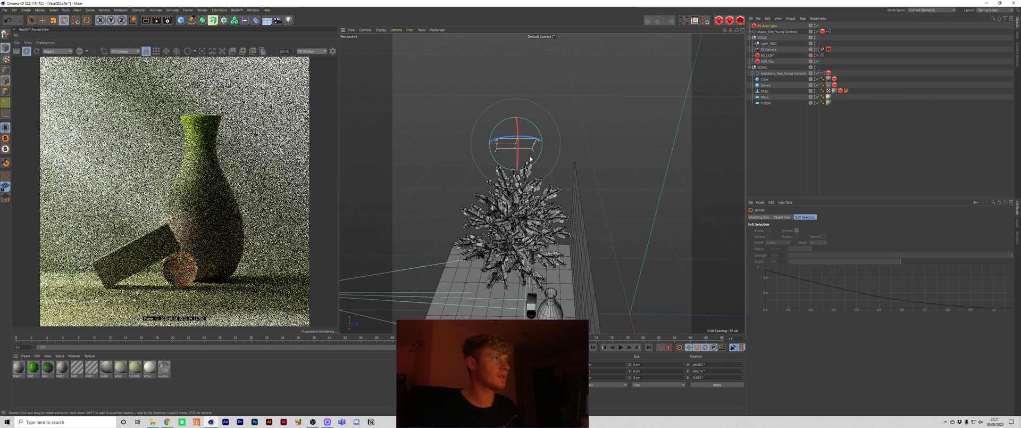
{"action": "left_click_drag", "start_coordinate": [530, 159], "coordinate": [532, 149]}
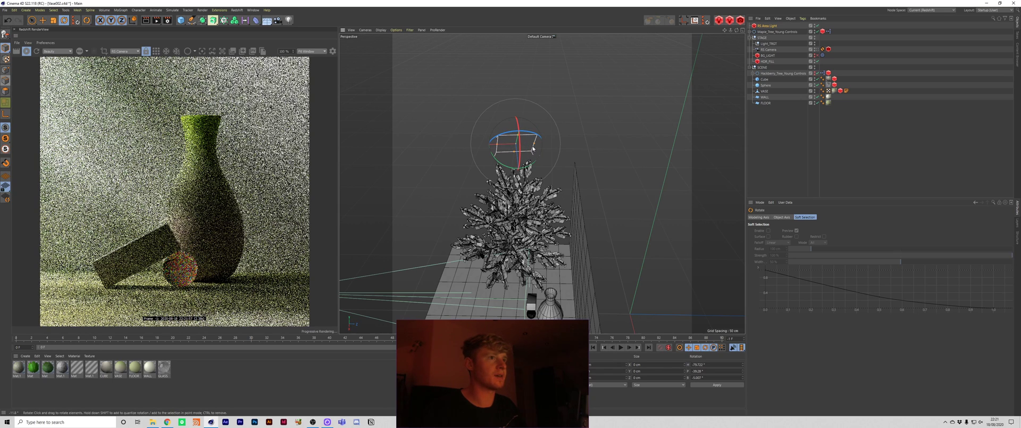
{"action": "key", "text": "e"}
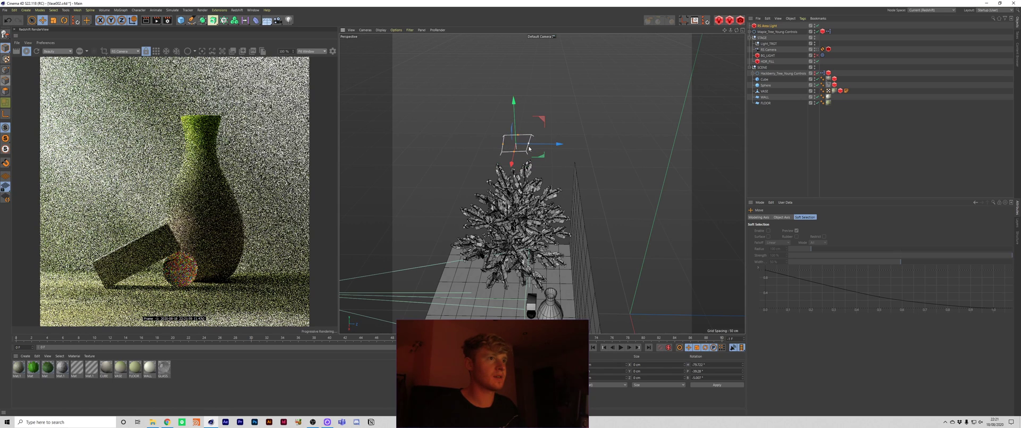
{"action": "left_click_drag", "start_coordinate": [529, 149], "coordinate": [532, 175]}
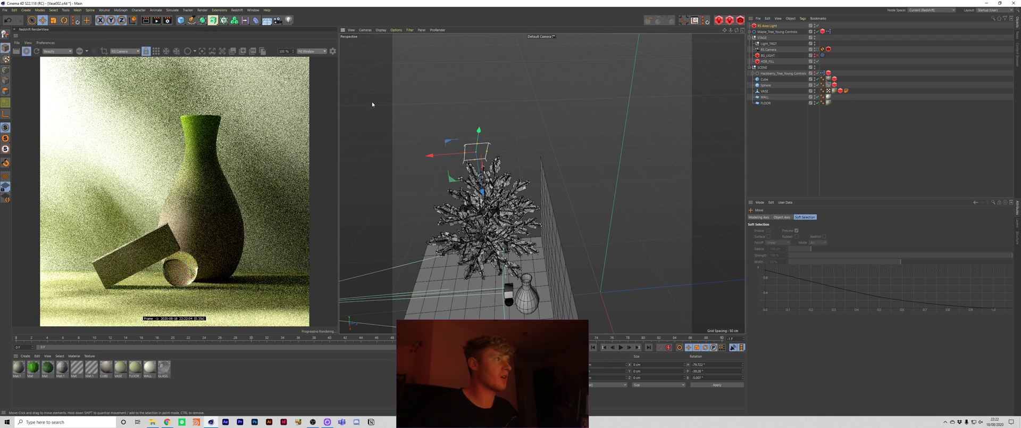
Lower the area light's Exposure from 1.792 to 1
{"action": "left_click", "coordinate": [763, 26]}
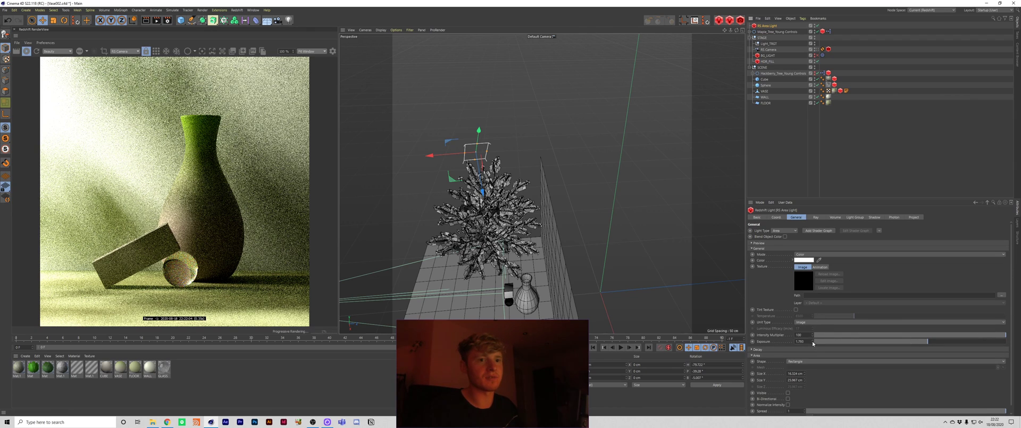
{"action": "type", "text": "1"}
{"action": "key", "text": "Return"}
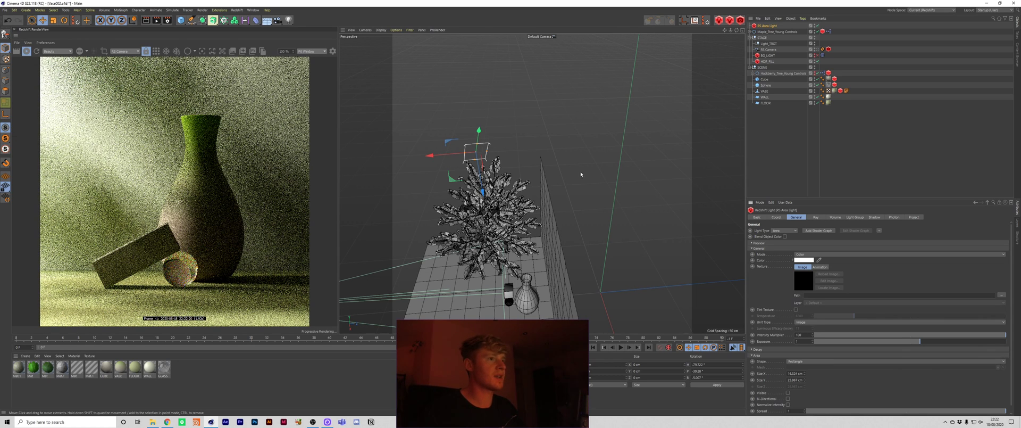
Delete the Redshift Object tag from Maple_Tree_Young Controls
{"action": "left_click", "coordinate": [779, 32]}
{"action": "left_click", "coordinate": [823, 32]}
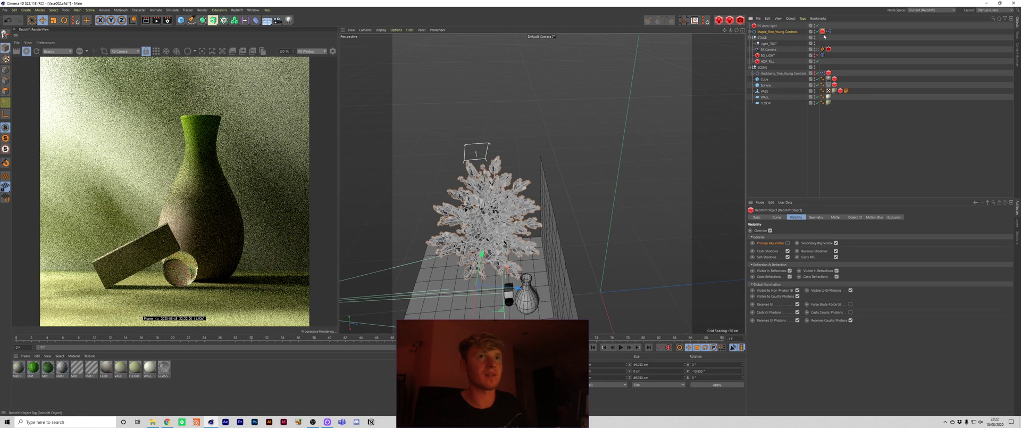
{"action": "key", "text": "Delete"}
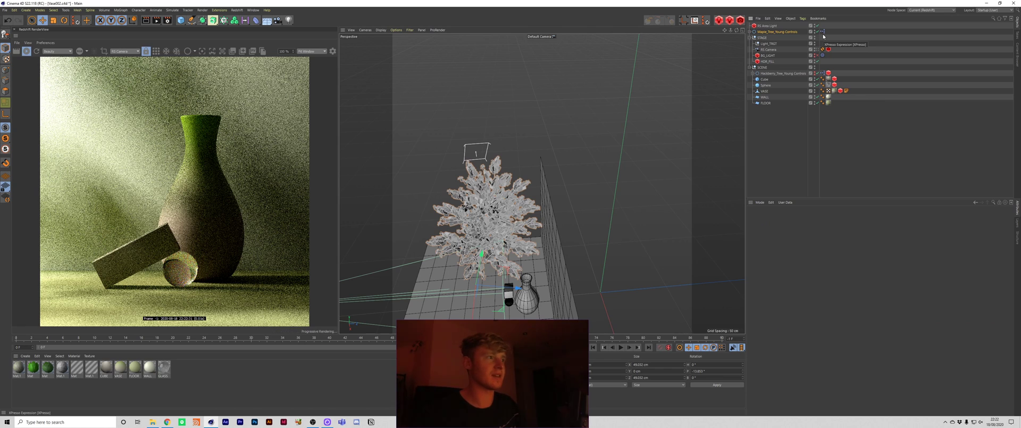
Add a Compositing tag to the tree, turn off Seen by Camera, and toggle Cast Shadows off and on
{"action": "right_click", "coordinate": [774, 31]}
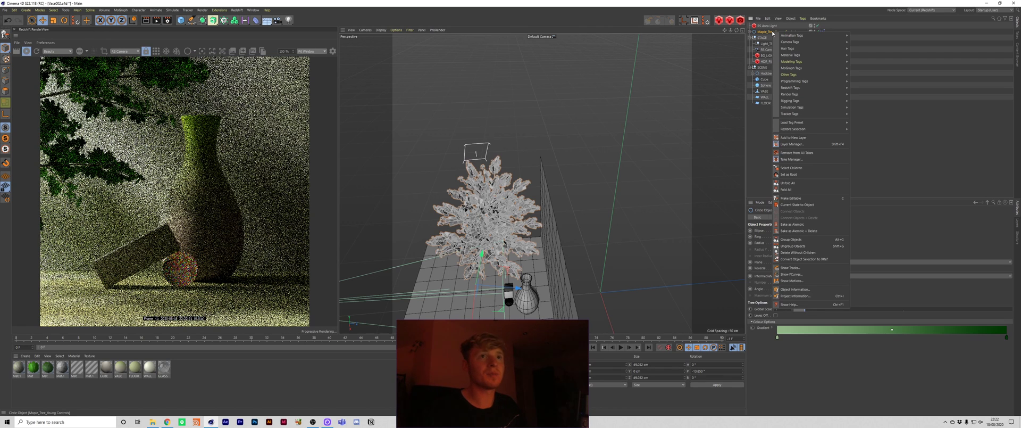
{"action": "mouse_move", "coordinate": [787, 36]}
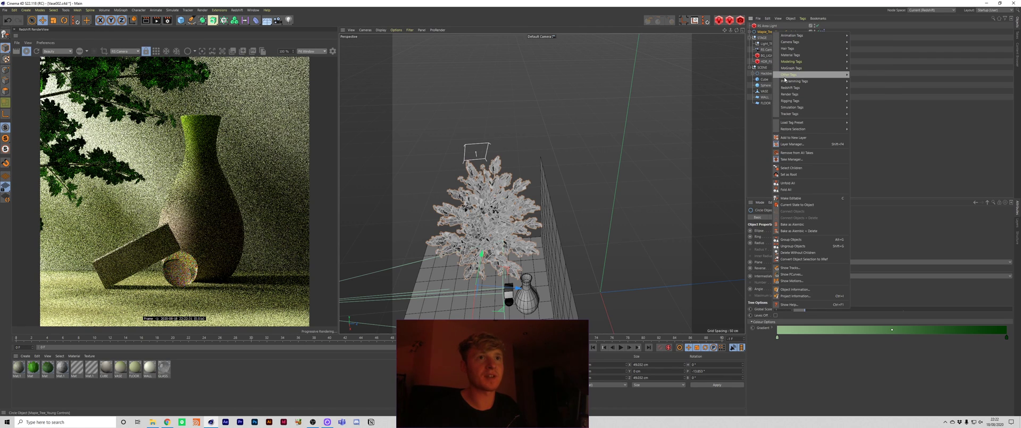
{"action": "mouse_move", "coordinate": [798, 101]}
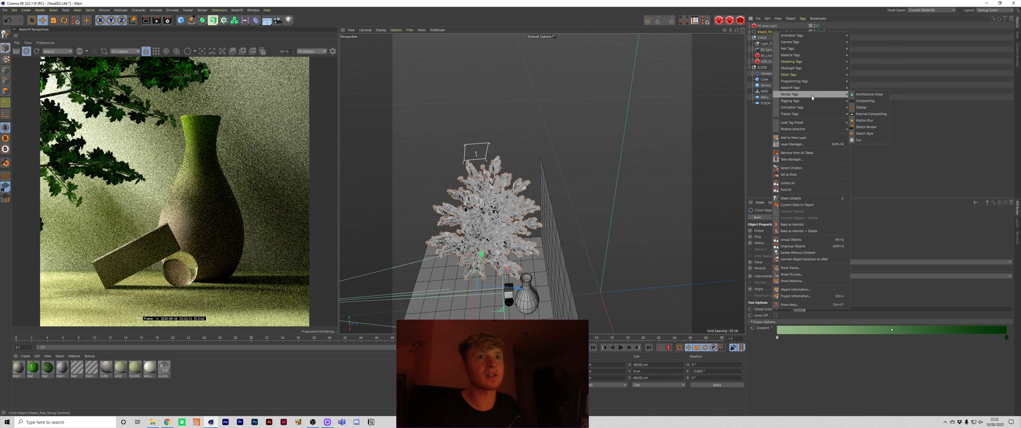
{"action": "left_click", "coordinate": [865, 101]}
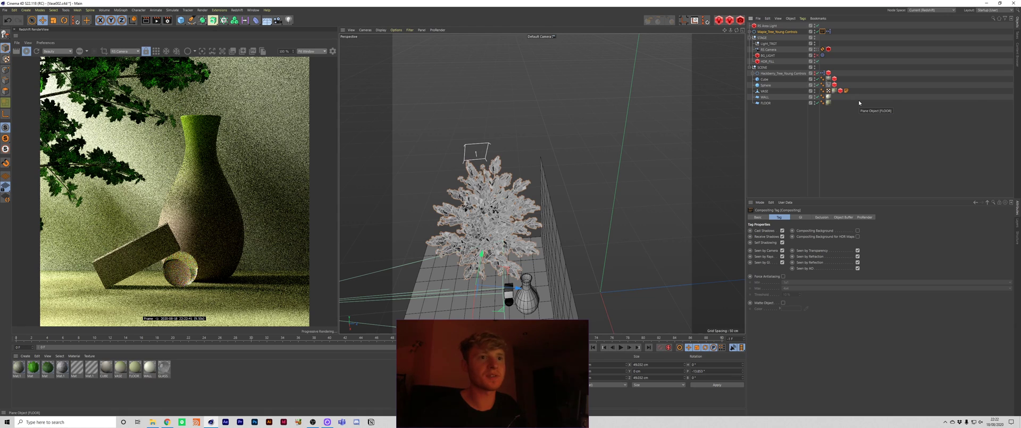
{"action": "left_click", "coordinate": [782, 250]}
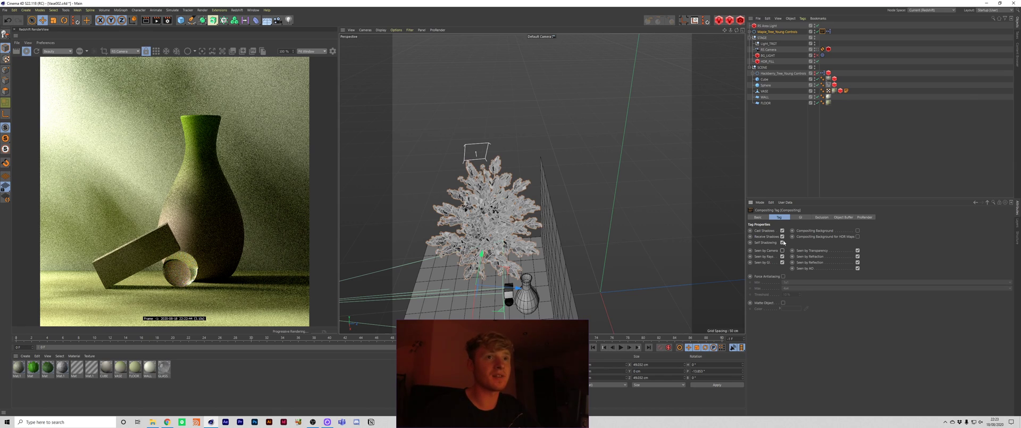
{"action": "left_click", "coordinate": [782, 230]}
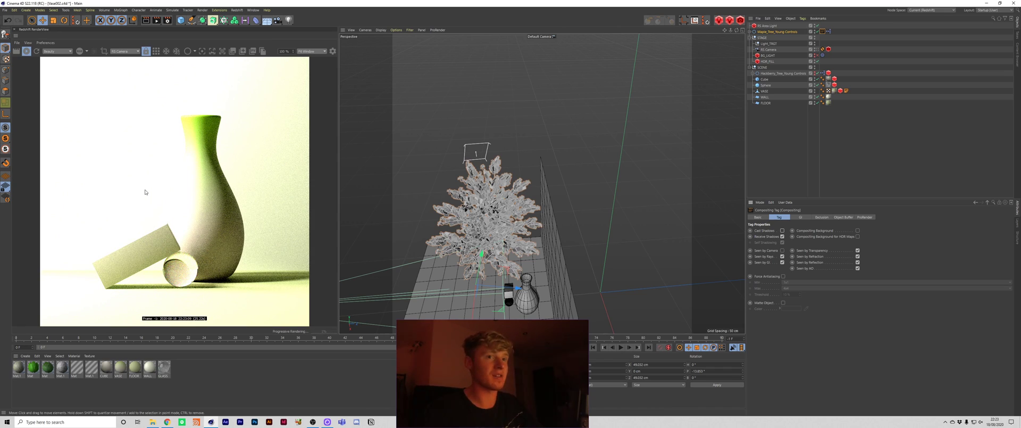
{"action": "left_click", "coordinate": [782, 230]}
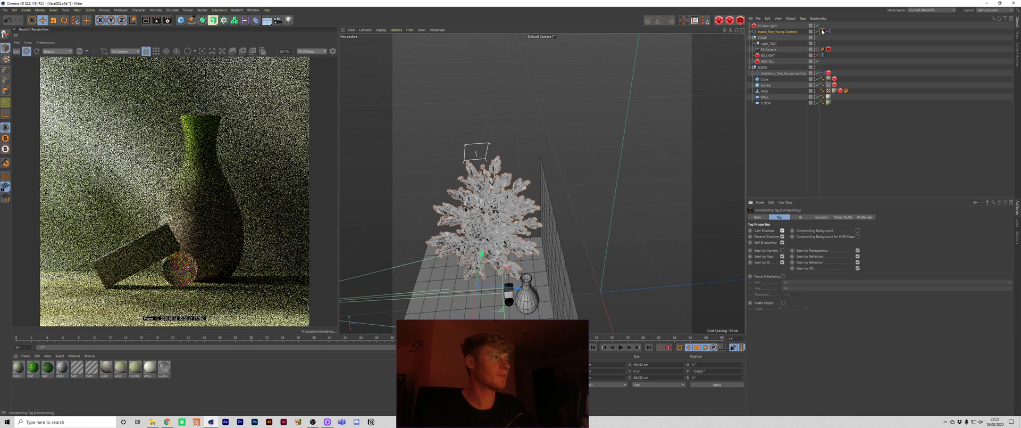
Replace the Compositing tag with a Redshift Object tag: Visibility Override on, Primary Ray Visible off
{"action": "key", "text": "Delete"}
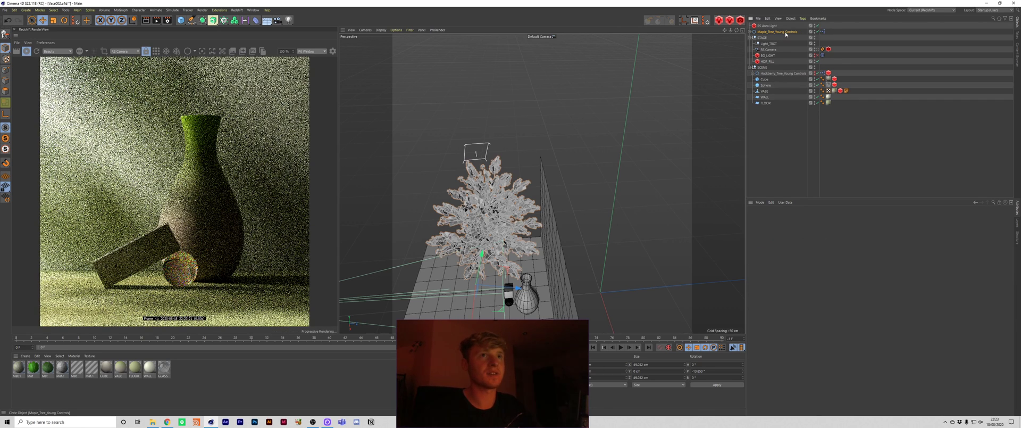
{"action": "right_click", "coordinate": [786, 34]}
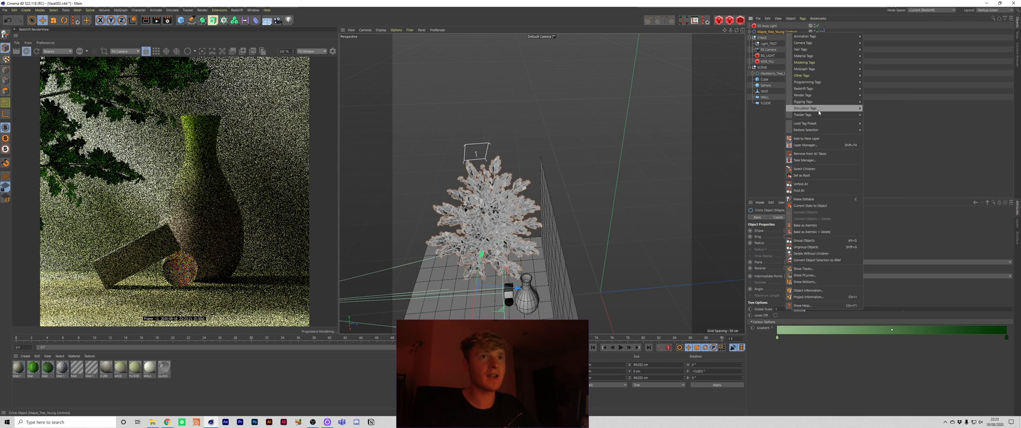
{"action": "mouse_move", "coordinate": [822, 97]}
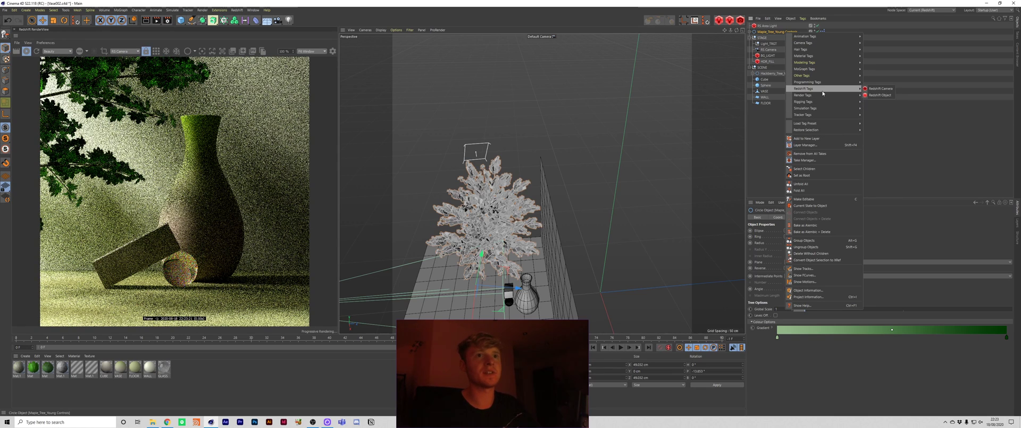
{"action": "left_click", "coordinate": [869, 95]}
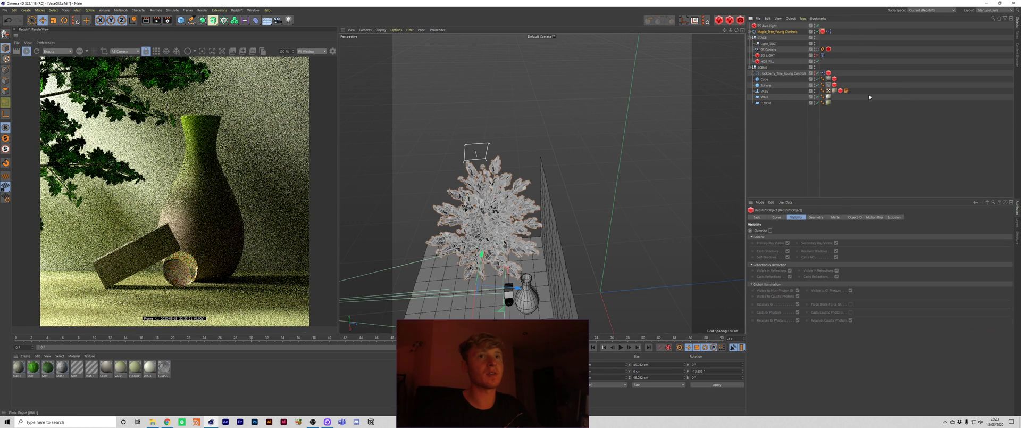
{"action": "left_click", "coordinate": [770, 230]}
{"action": "left_click", "coordinate": [787, 243]}
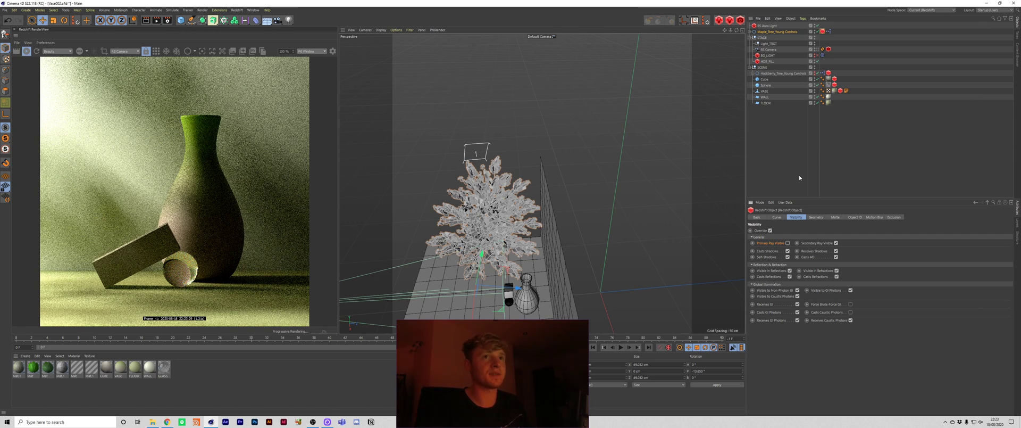
Collapse SCENE, expand STAGE to show lights and camera, reframe the viewport, then bring up Chrome
{"action": "left_click", "coordinate": [749, 68]}
{"action": "left_click", "coordinate": [775, 94]}
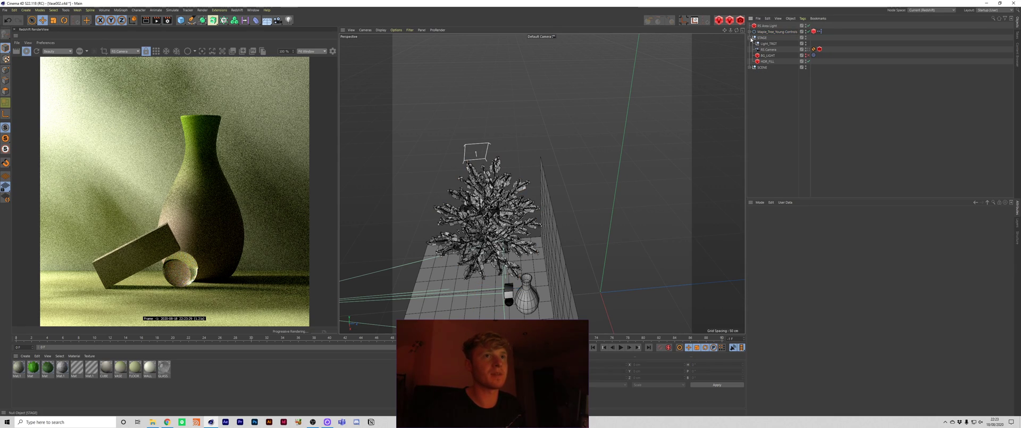
{"action": "left_click", "coordinate": [750, 38]}
{"action": "left_click", "coordinate": [749, 37]}
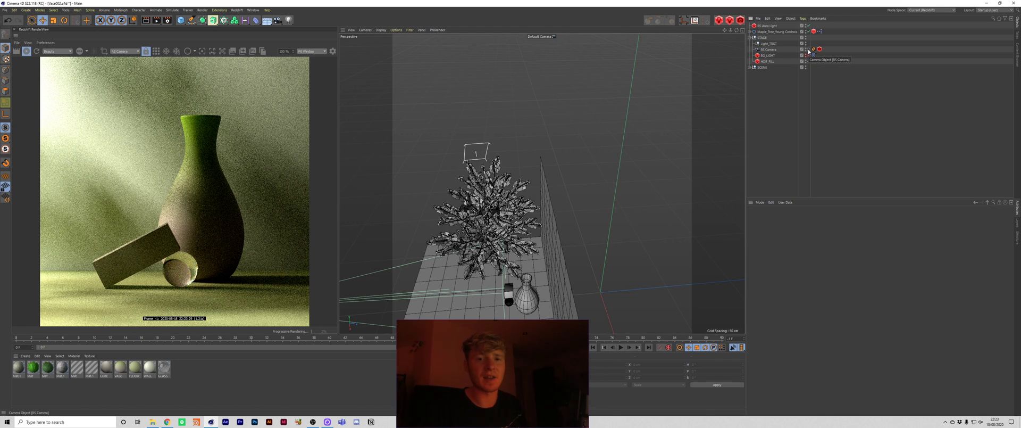
{"action": "mouse_move", "coordinate": [612, 186]}
{"action": "left_mouse_down", "text": "alt"}
{"action": "mouse_move", "coordinate": [542, 184]}
{"action": "mouse_move", "coordinate": [604, 182]}
{"action": "left_mouse_up", "text": "alt"}
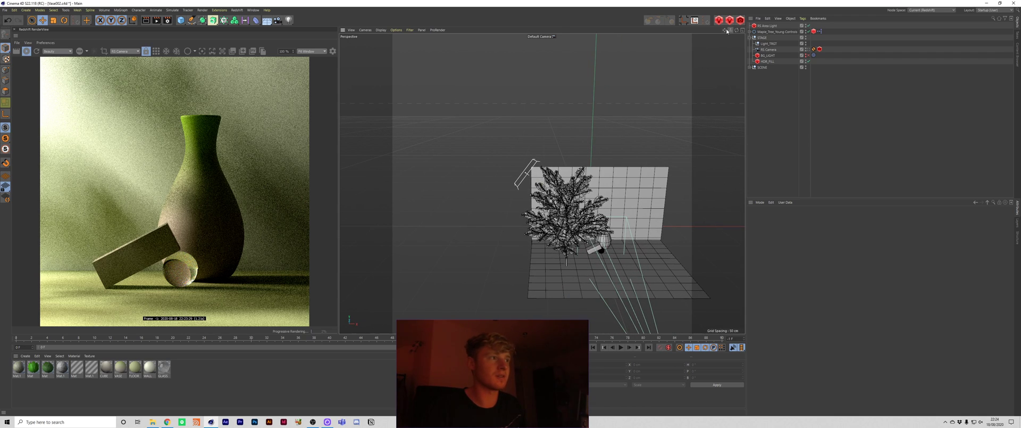
{"action": "middle_click_drag", "start_coordinate": [542, 182], "coordinate": [510, 159], "text": "alt"}
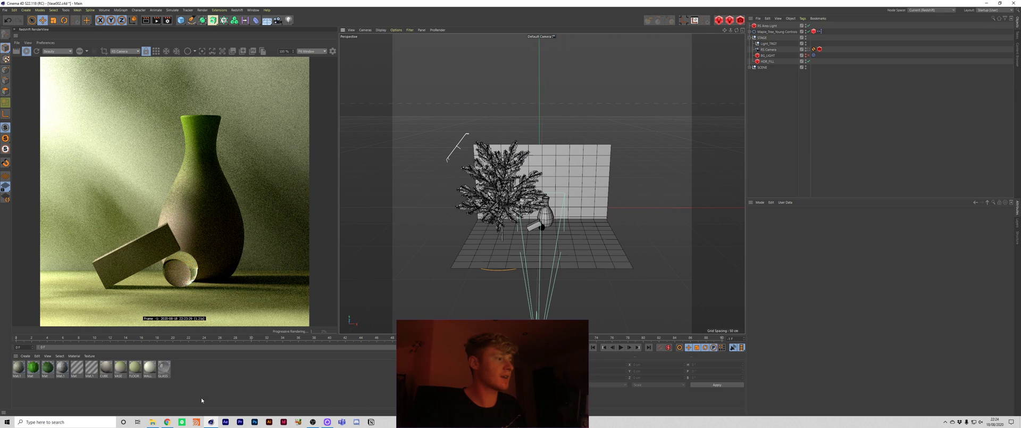
{"action": "left_click", "coordinate": [167, 421]}
Open the Vase 001 – Redshift / Cinema 4D product from the Gumroad store tab
{"action": "left_click", "coordinate": [90, 5]}
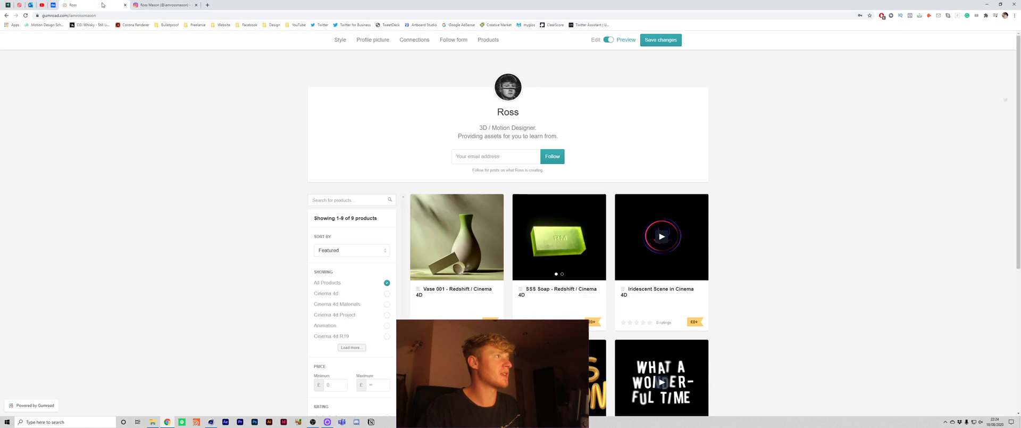
{"action": "left_click", "coordinate": [484, 236]}
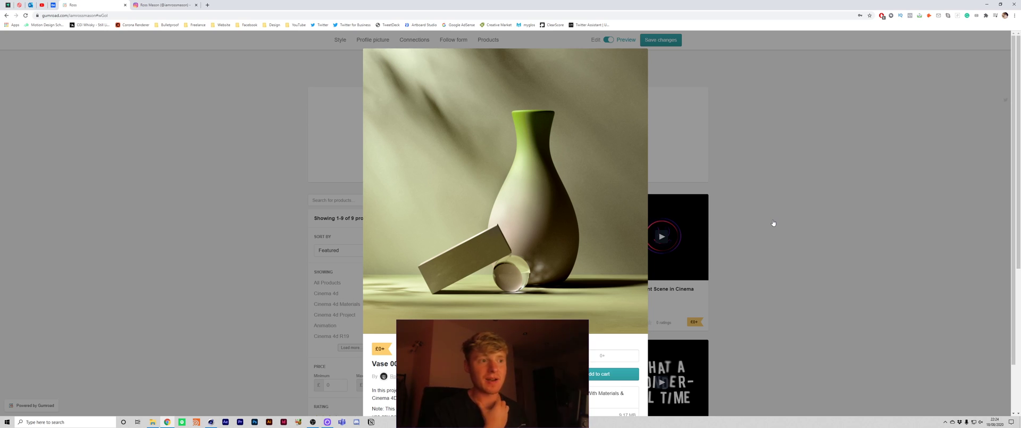
Return to the Instagram tab to view the profile's post grid
{"action": "left_click", "coordinate": [164, 5]}
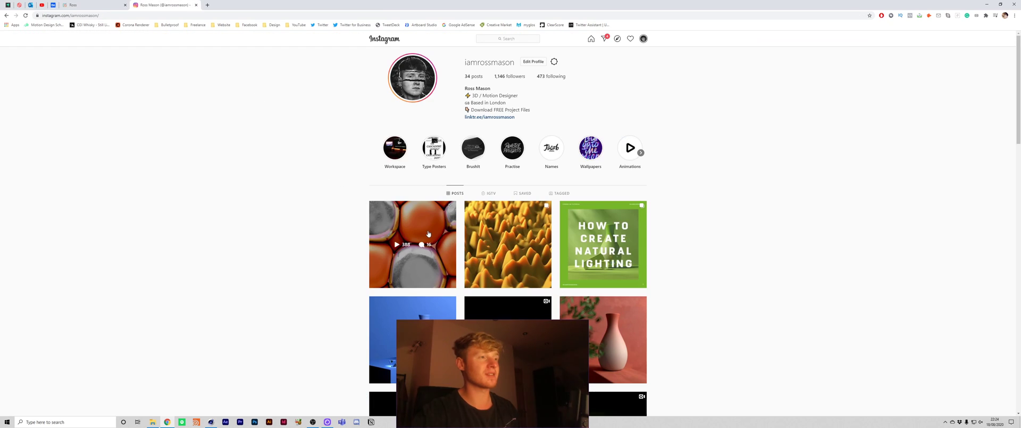